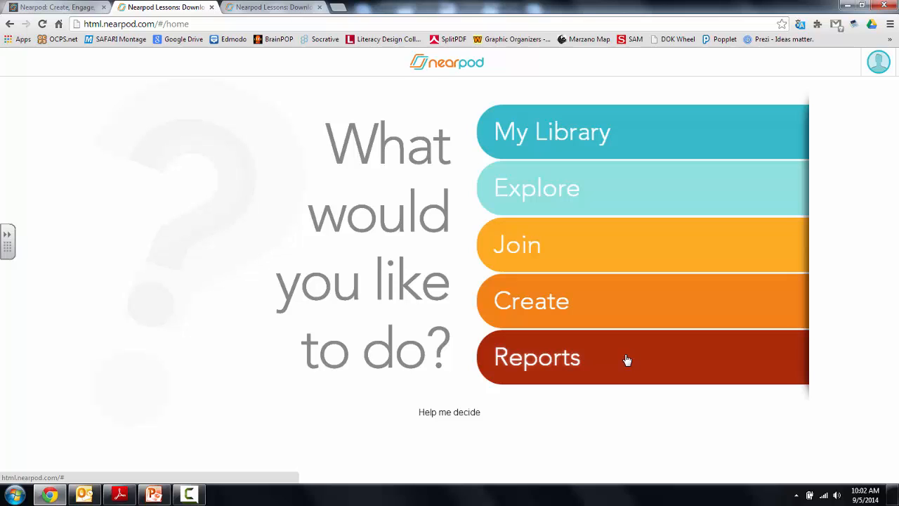
# Open the presentation creation area and start a new presentation
pyautogui.click(660, 314)
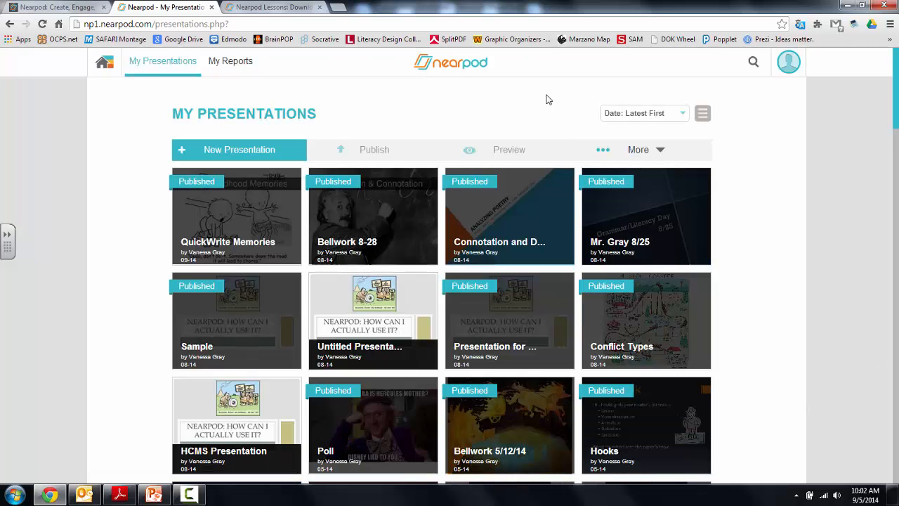
pyautogui.scroll(-6, 371, 314)
pyautogui.scroll(6, 372, 306)
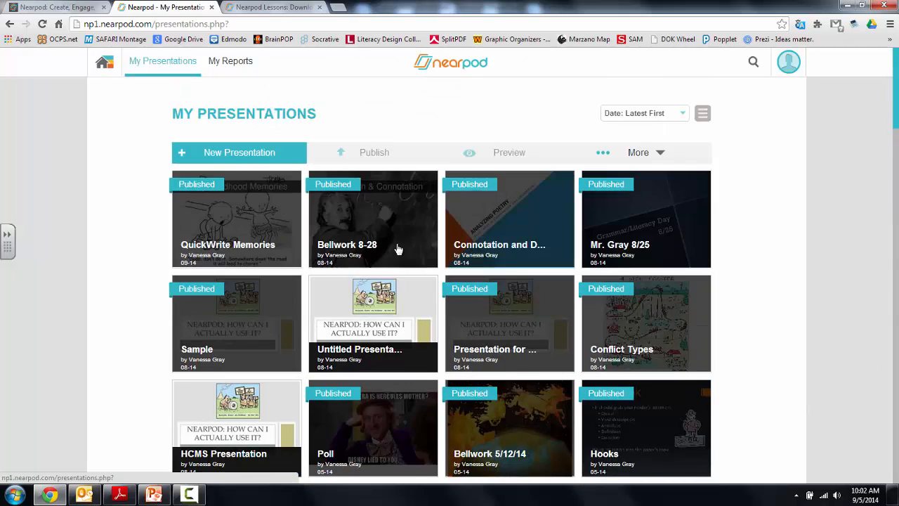
pyautogui.click(225, 157)
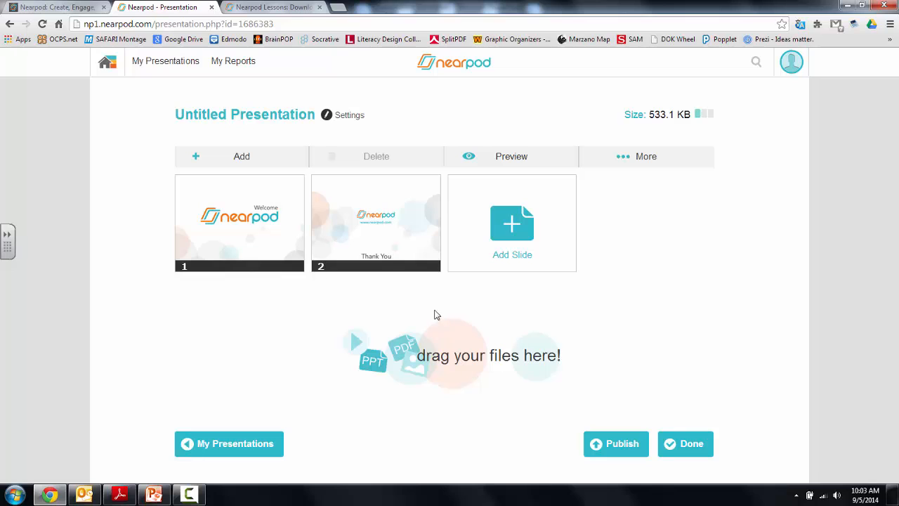
# Switch to PowerPoint and export every slide of Connotation Denotation to the Desktop in JPEG File Interchange Format
pyautogui.click(154, 495)
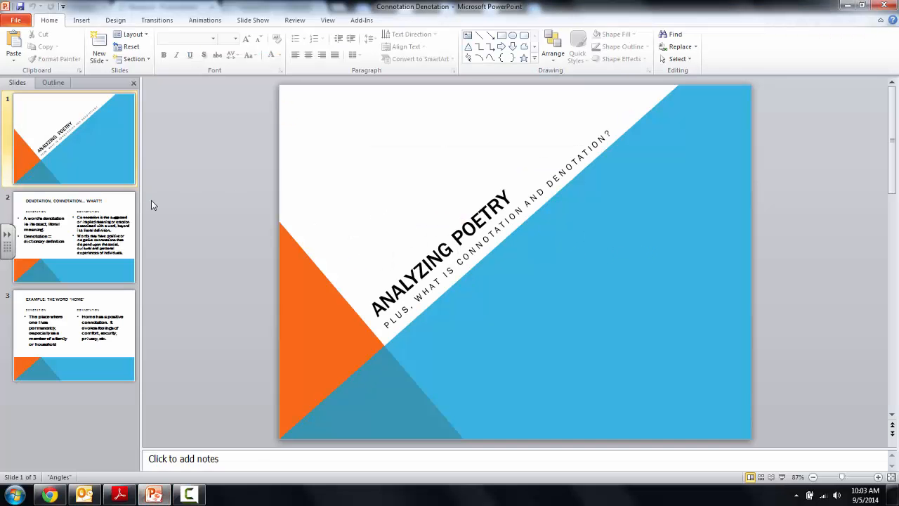
pyautogui.click(16, 21)
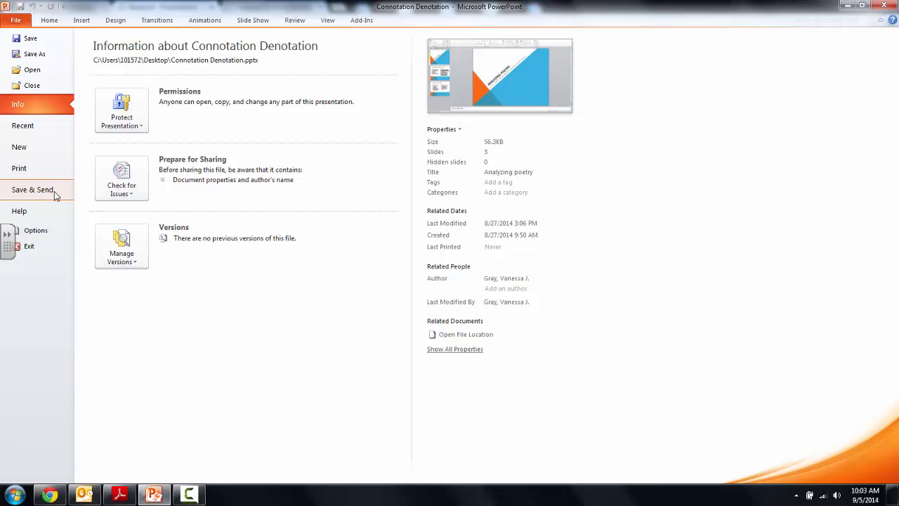
pyautogui.click(30, 55)
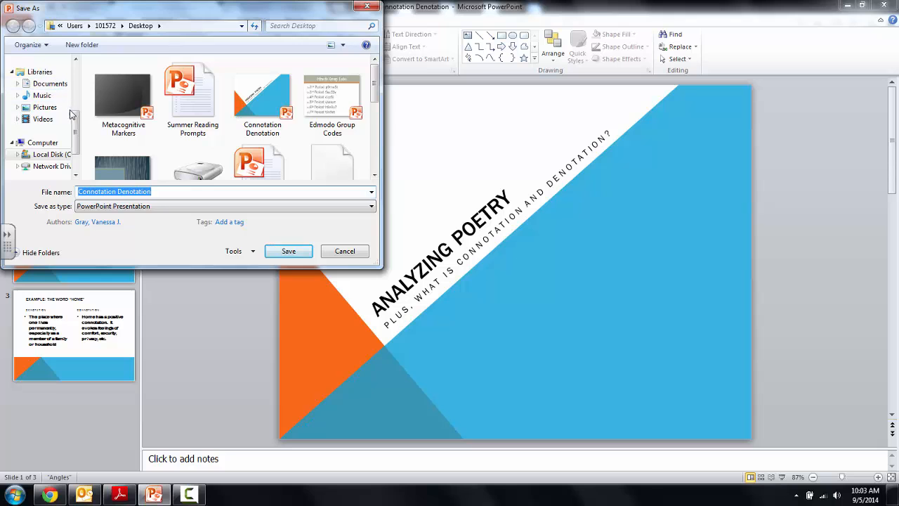
pyautogui.scroll(5, 71, 113)
pyautogui.click(45, 100)
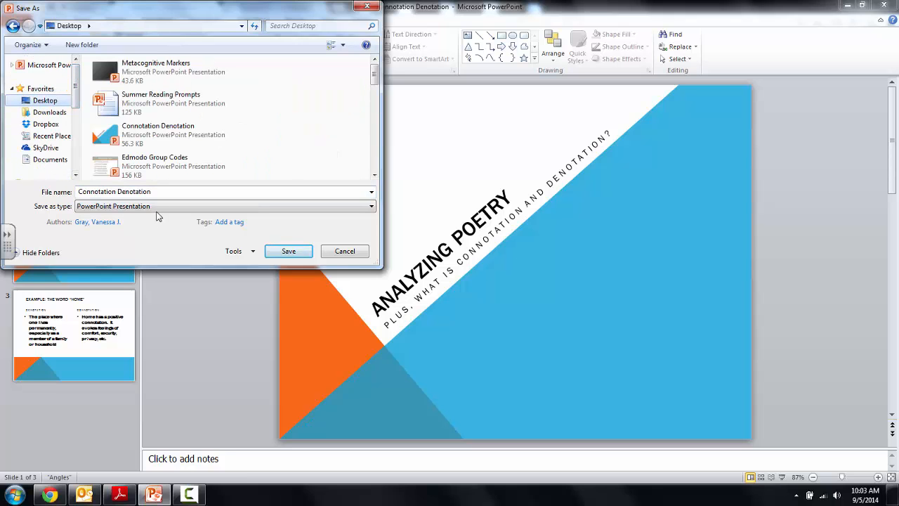
pyautogui.click(172, 205)
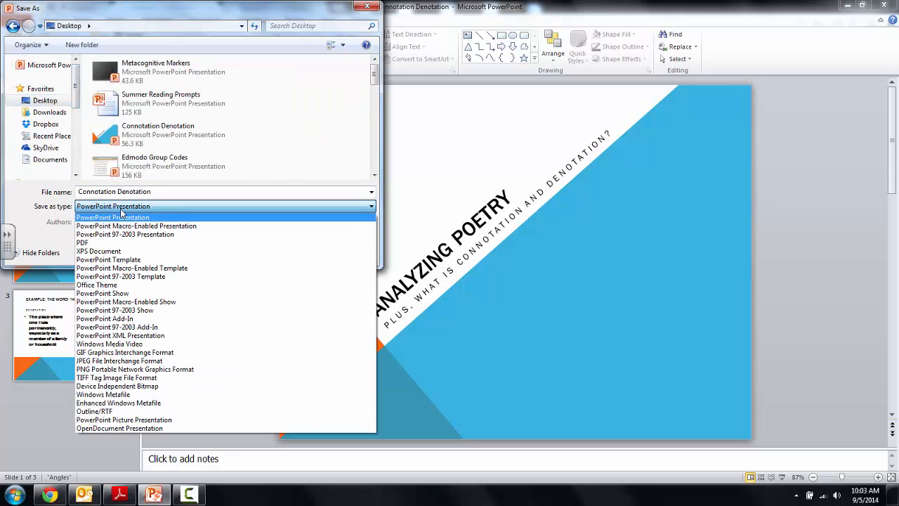
pyautogui.click(172, 360)
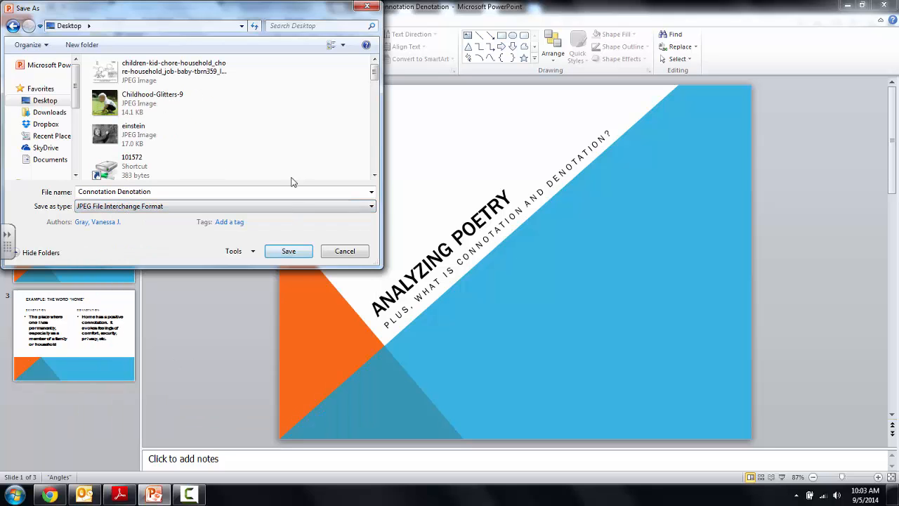
pyautogui.click(282, 253)
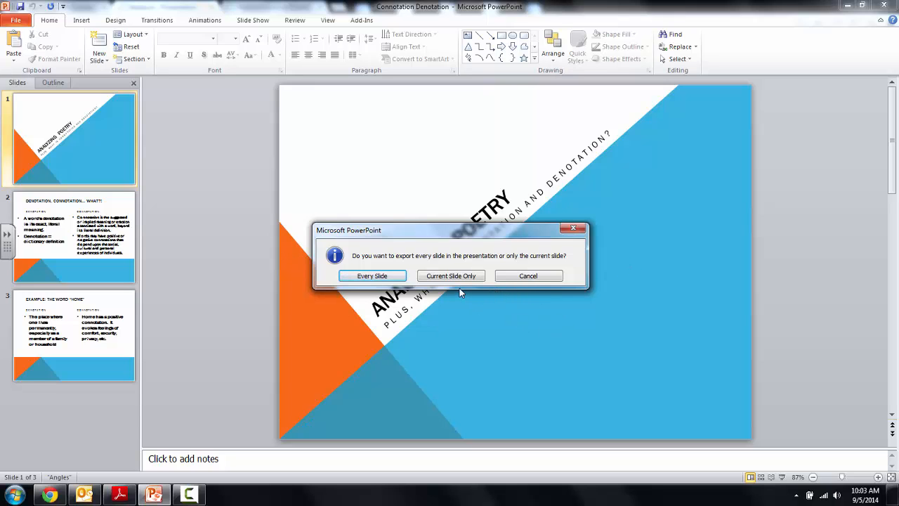
pyautogui.click(394, 278)
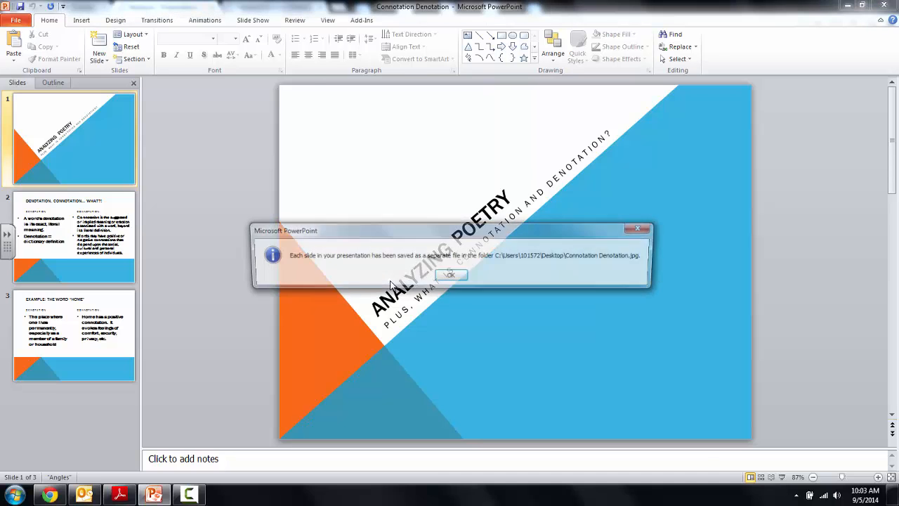
pyautogui.click(451, 277)
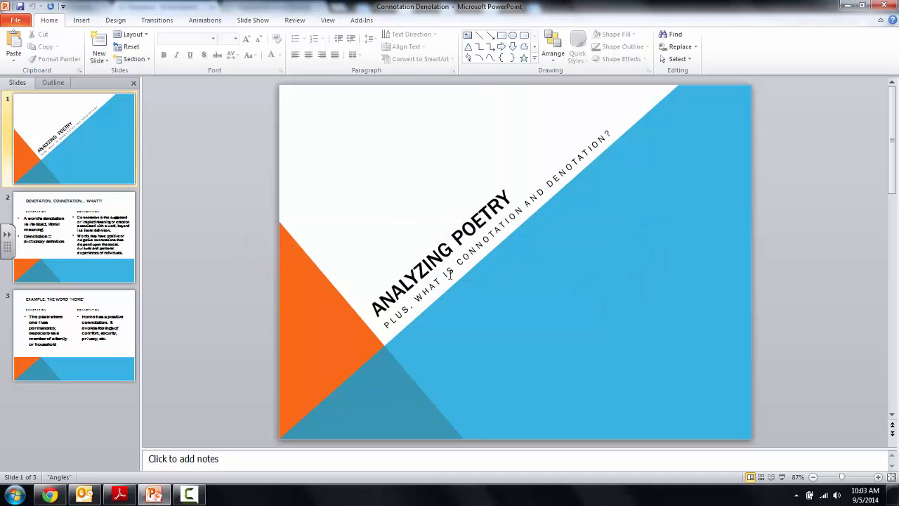
# Switch back to Nearpod in the browser and add a content slide to the untitled presentation, opening its image source choices
pyautogui.click(48, 496)
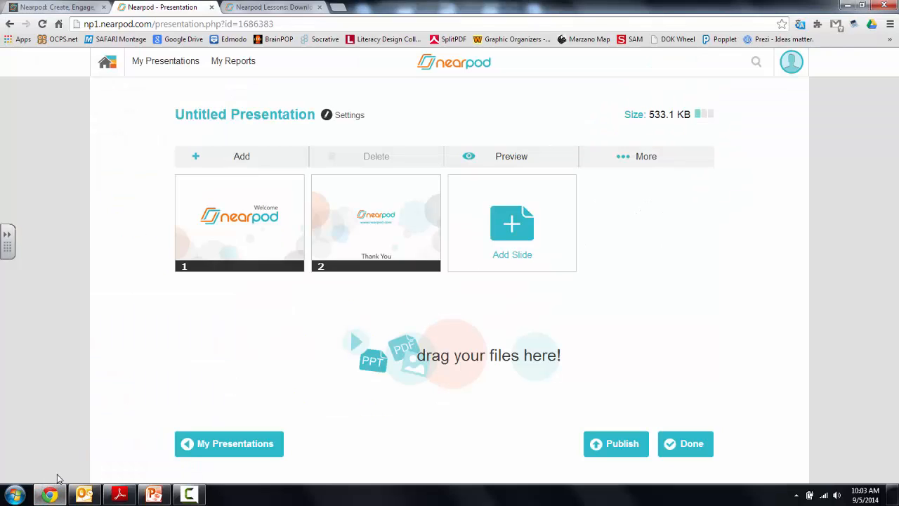
pyautogui.click(250, 163)
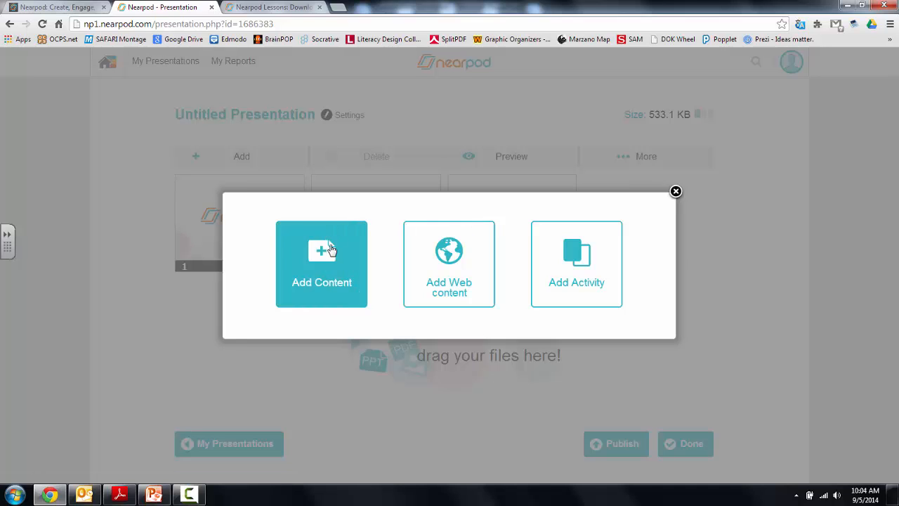
pyautogui.click(332, 250)
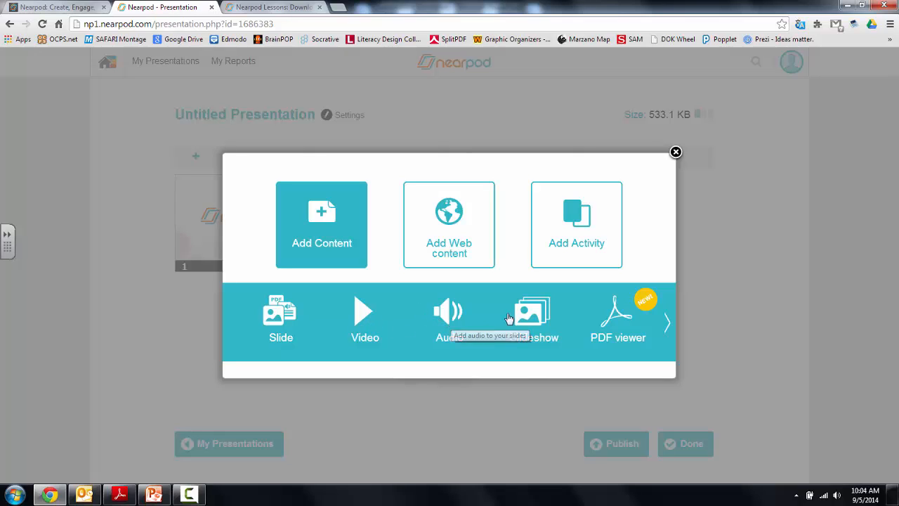
pyautogui.click(666, 327)
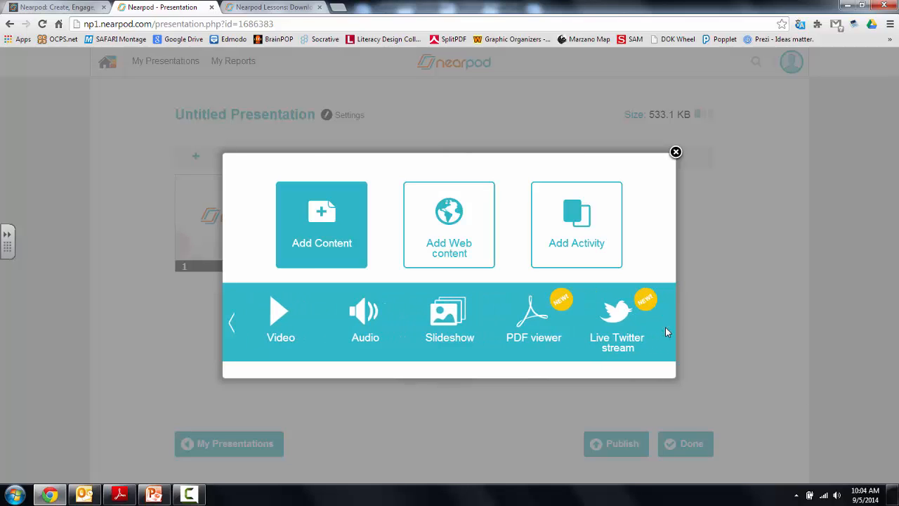
pyautogui.click(231, 327)
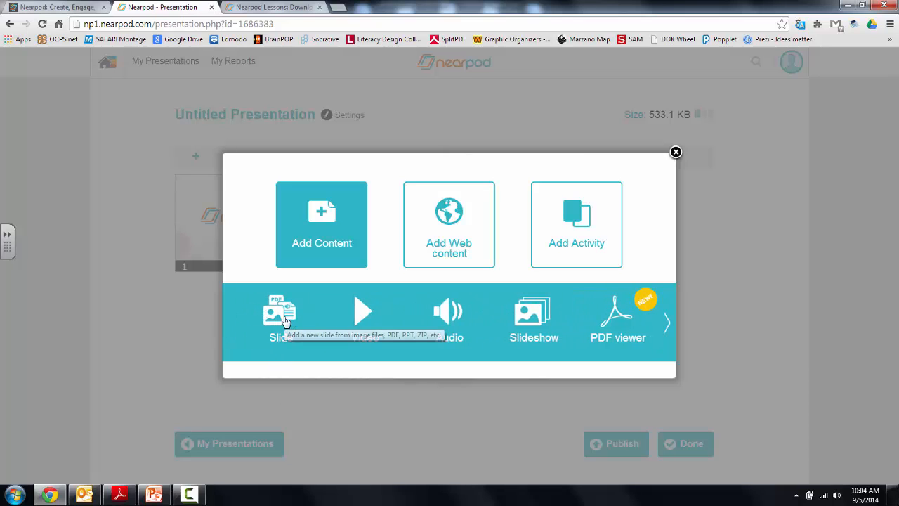
pyautogui.click(288, 320)
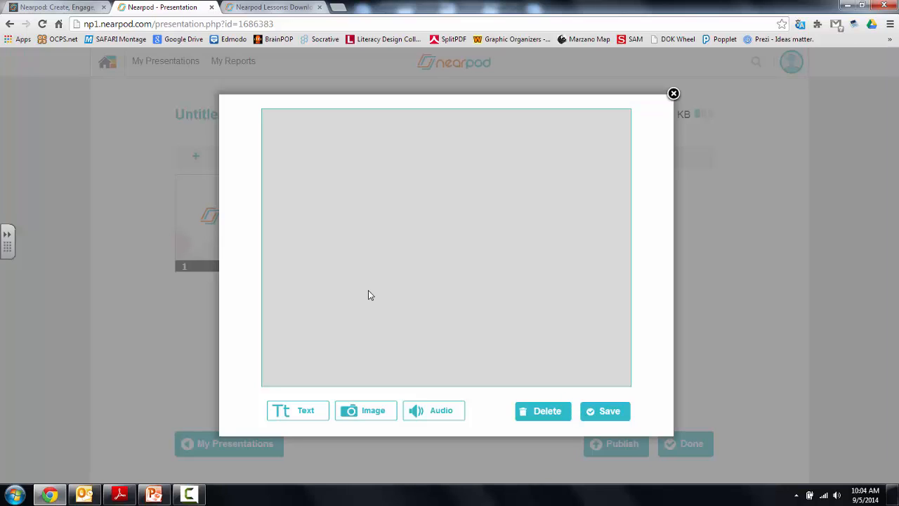
pyautogui.click(356, 411)
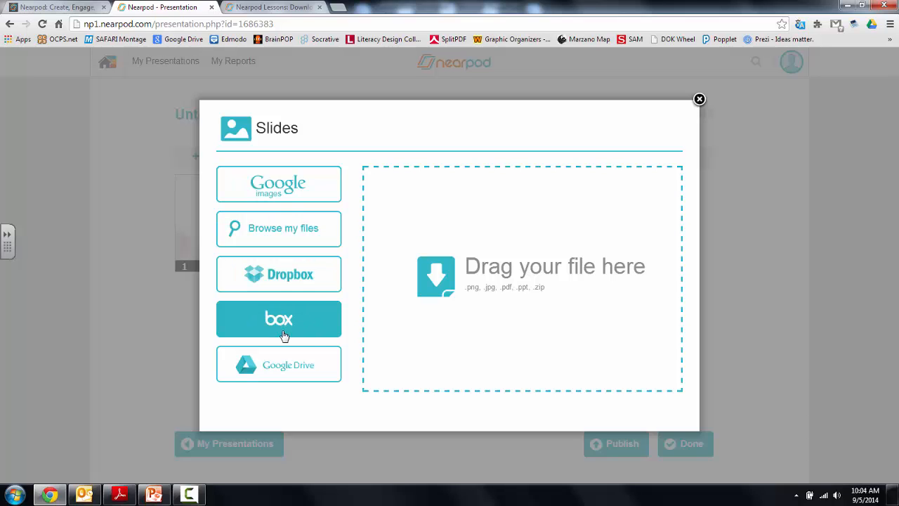
# Upload Slide1, Slide2 and Slide3 from the Connotation Denotation folder on the Desktop as single slides
pyautogui.click(298, 242)
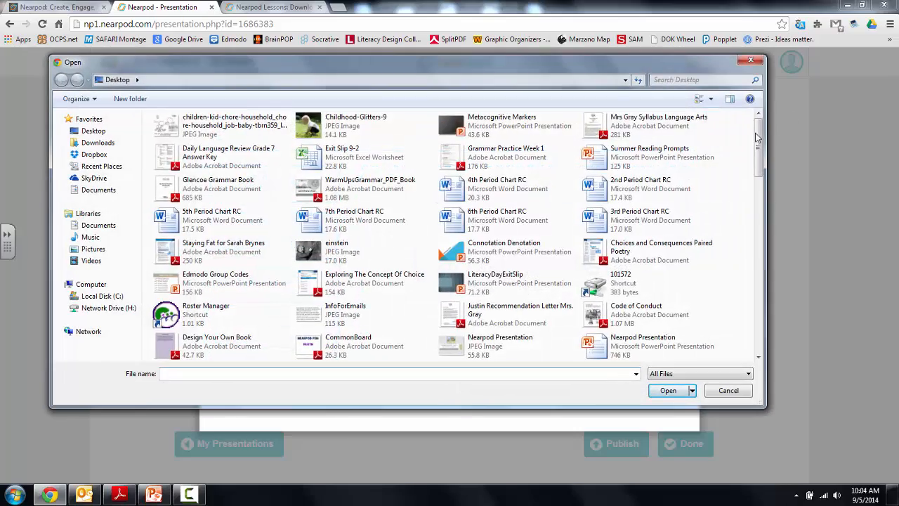
pyautogui.moveTo(757, 137); pyautogui.dragTo(753, 310)
pyautogui.doubleClick(506, 216)
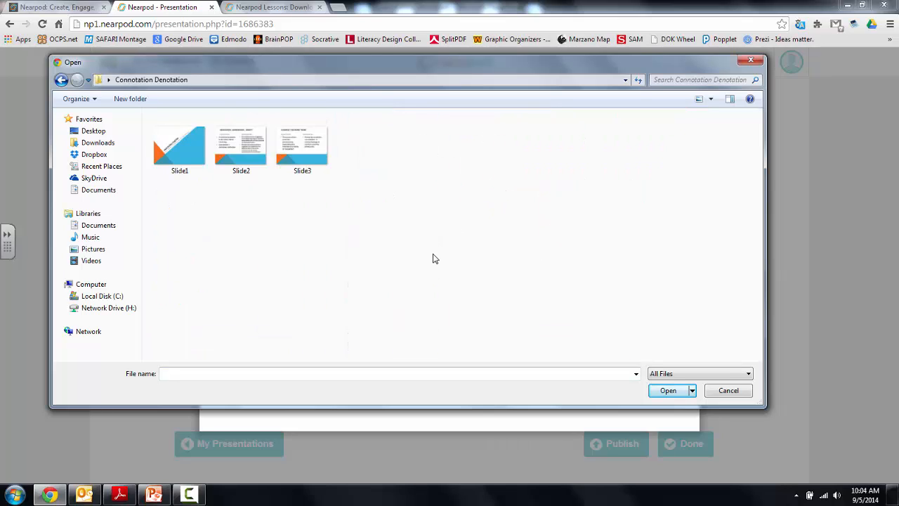
pyautogui.moveTo(416, 253); pyautogui.dragTo(169, 128)
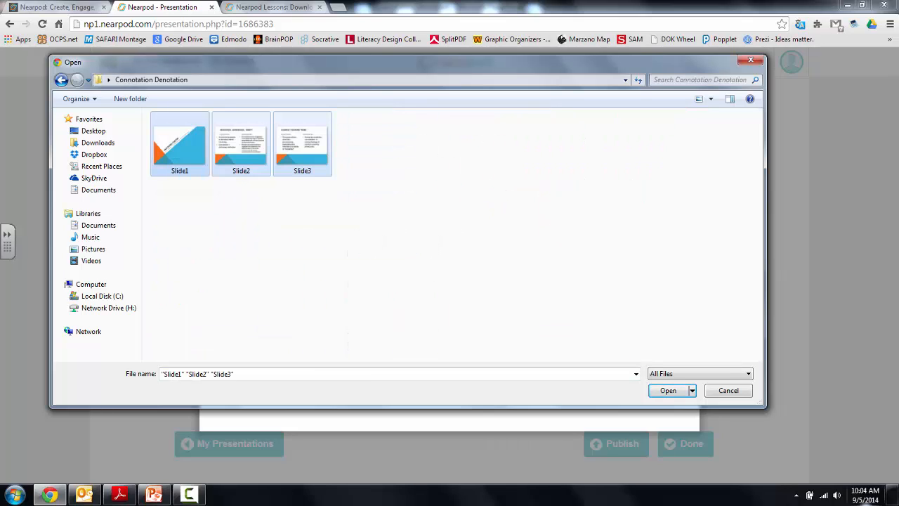
pyautogui.click(668, 391)
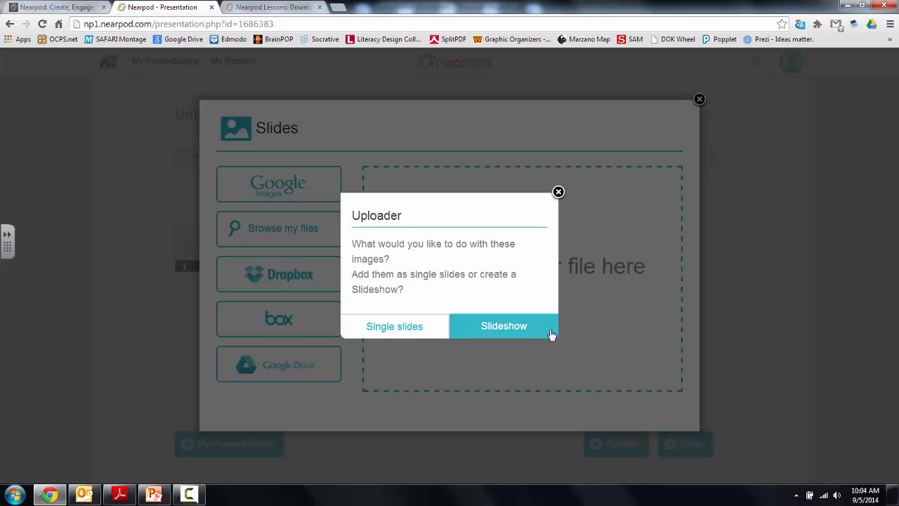
pyautogui.click(408, 327)
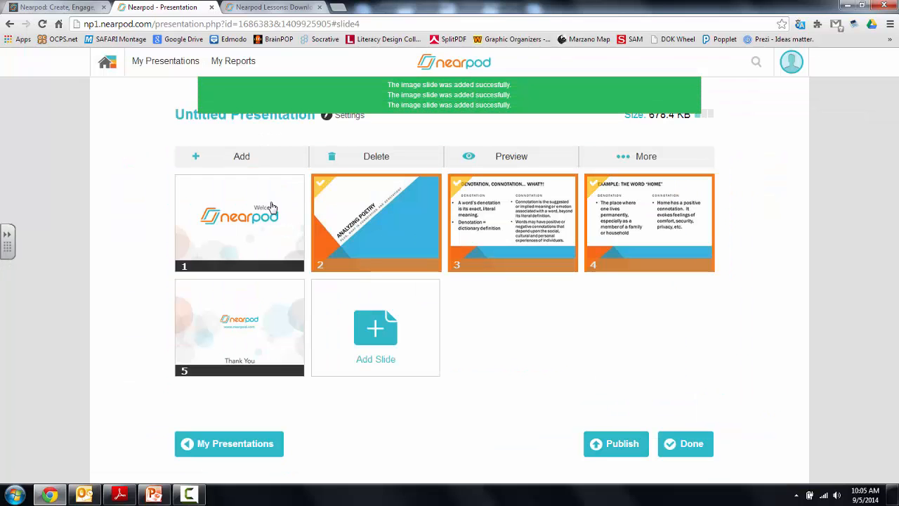
# Deselect the three imported slides and delete the default Nearpod Welcome and Thank You slides
pyautogui.click(397, 253)
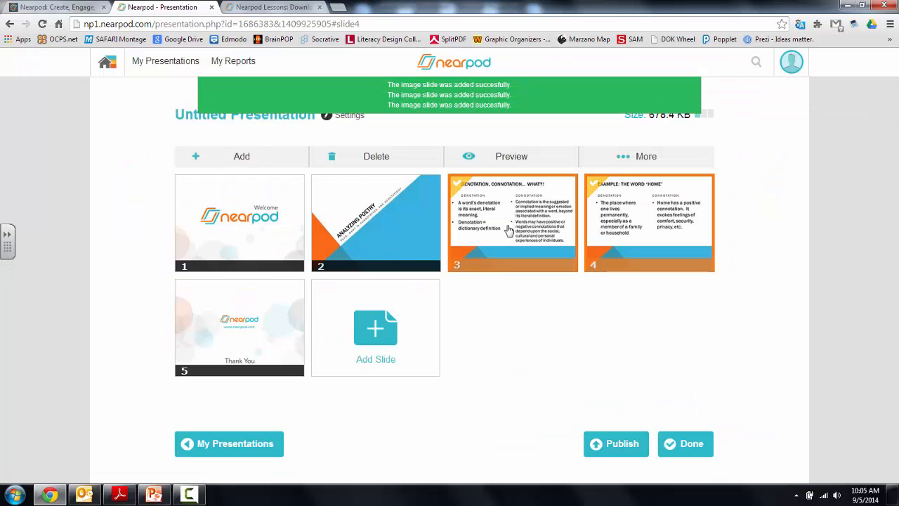
pyautogui.click(526, 228)
pyautogui.click(666, 224)
pyautogui.click(224, 236)
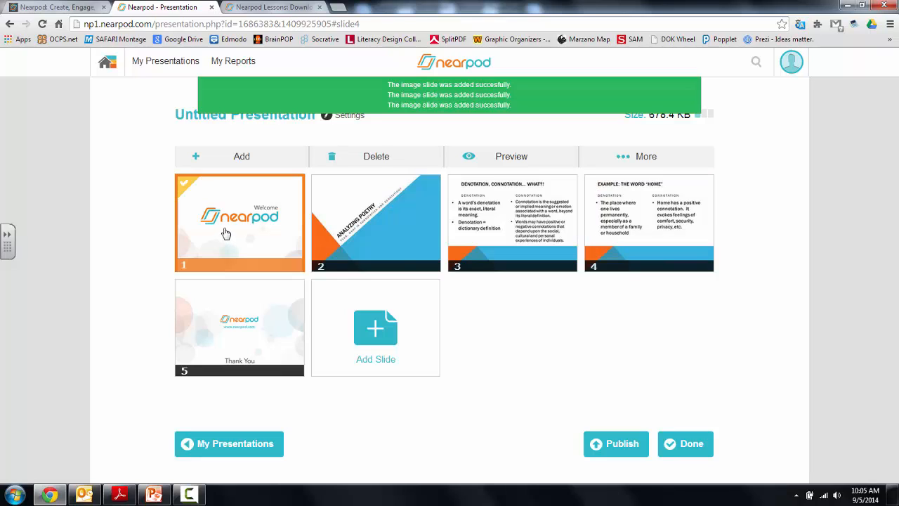
pyautogui.click(225, 316)
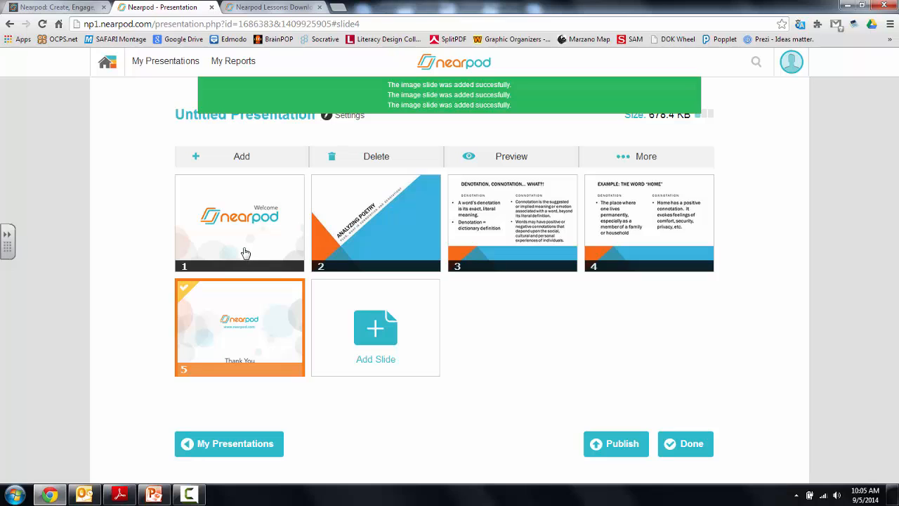
pyautogui.click(241, 253)
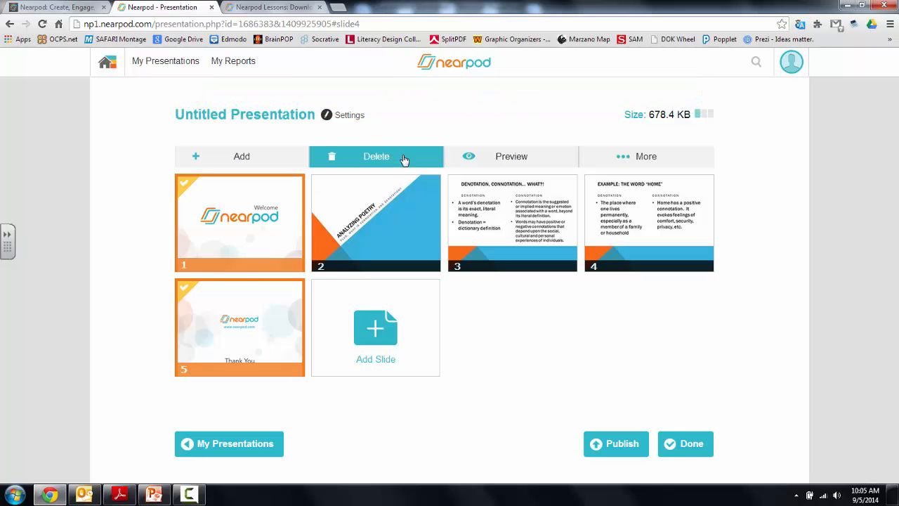
pyautogui.click(404, 160)
pyautogui.click(405, 302)
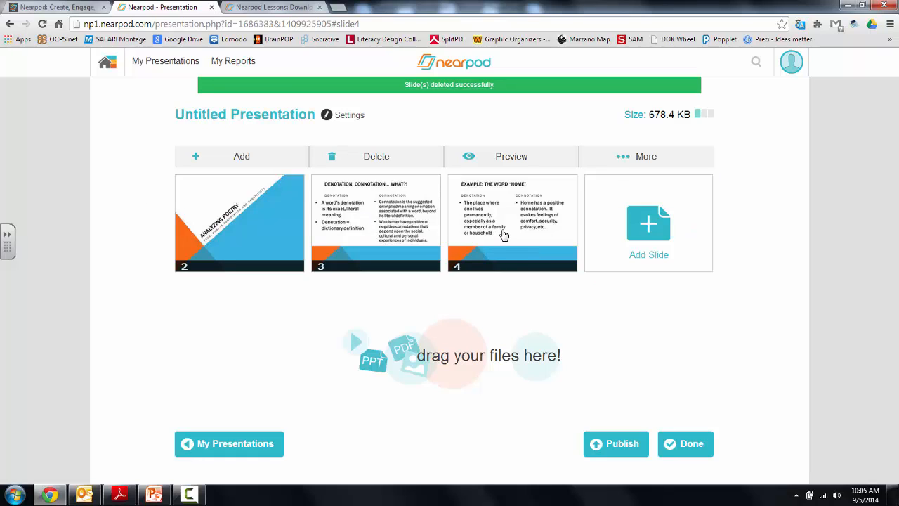
# Add a Poll activity to the presentation with the question "How well do you understand connotation and denotation?"
pyautogui.click(276, 156)
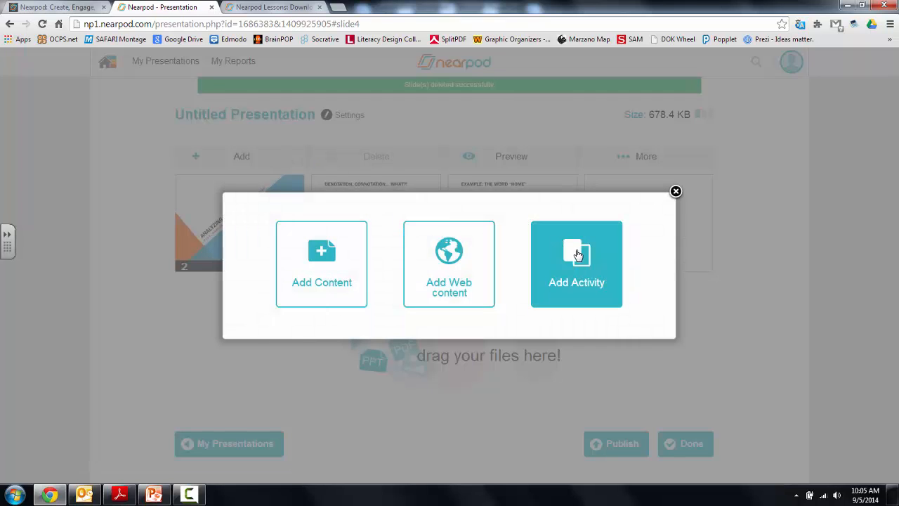
pyautogui.click(578, 254)
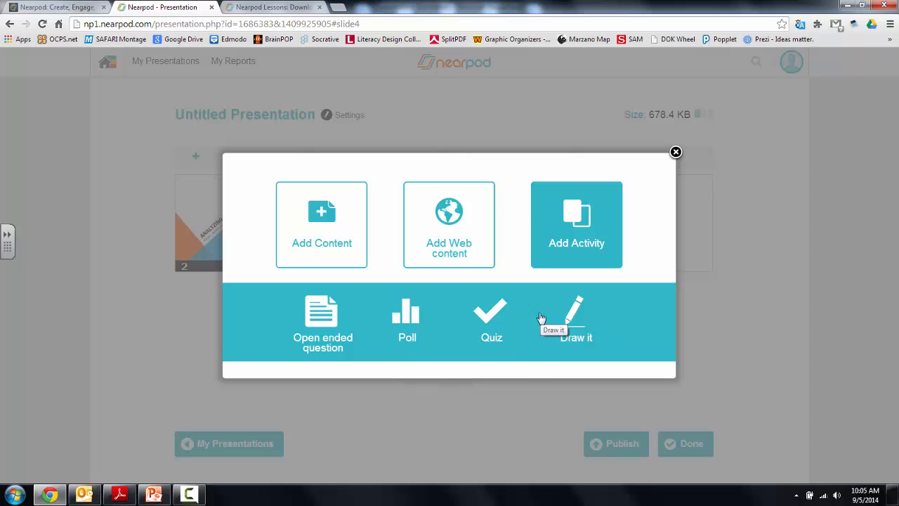
pyautogui.moveTo(396, 320); pyautogui.dragTo(342, 367)
pyautogui.click(406, 314)
pyautogui.click(394, 188)
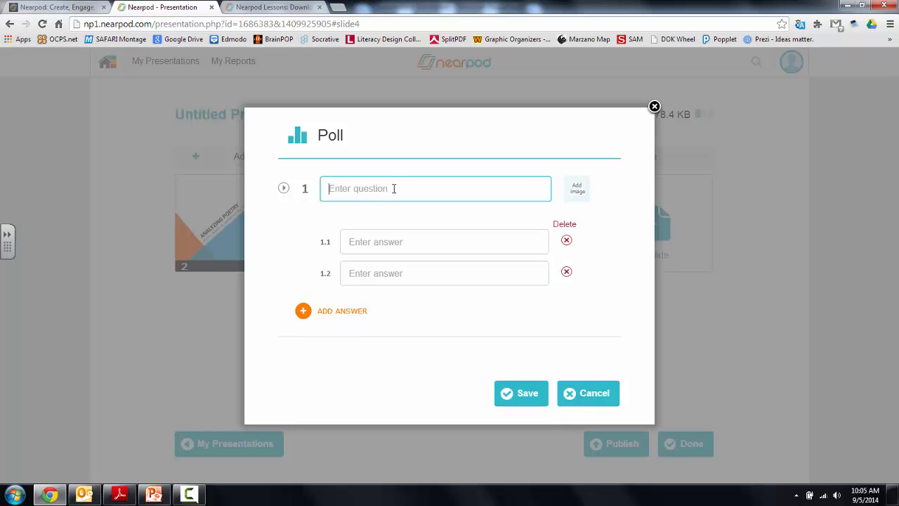
pyautogui.write('How we')
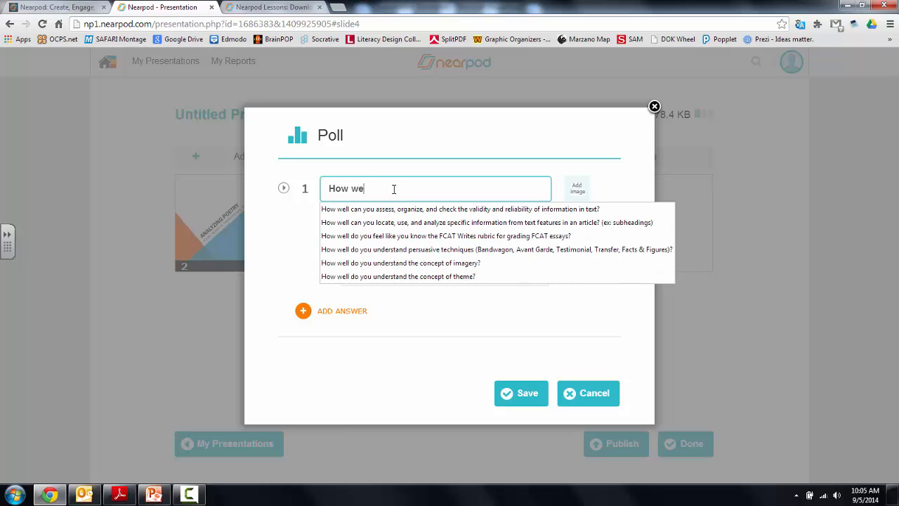
pyautogui.write('ll do you unde')
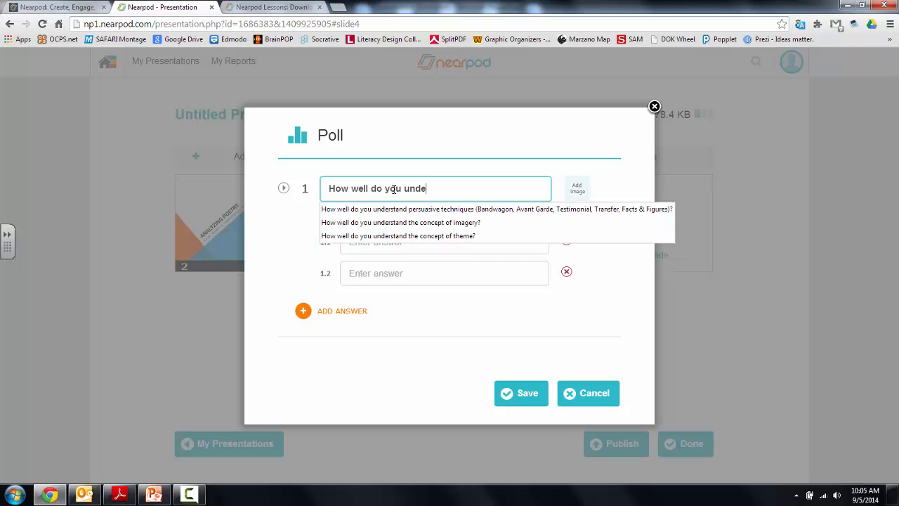
pyautogui.write('rstand connot')
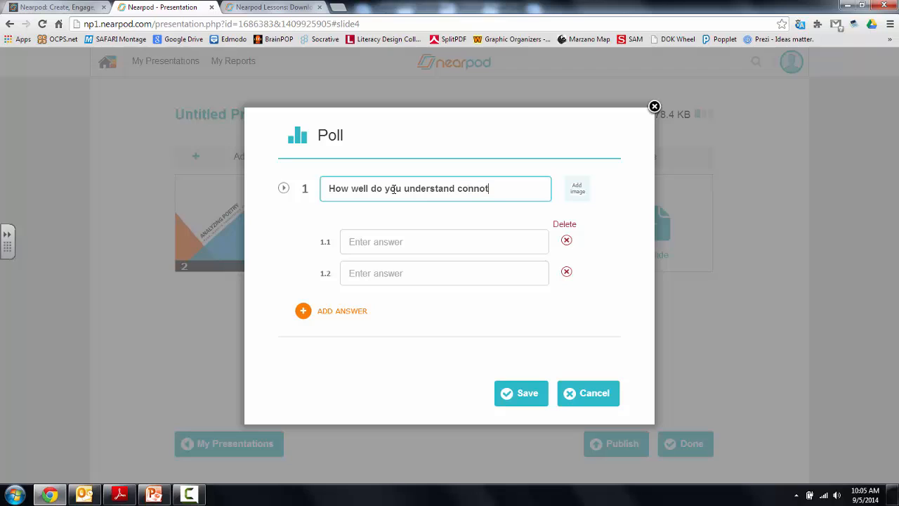
pyautogui.write('ation and denotation?')
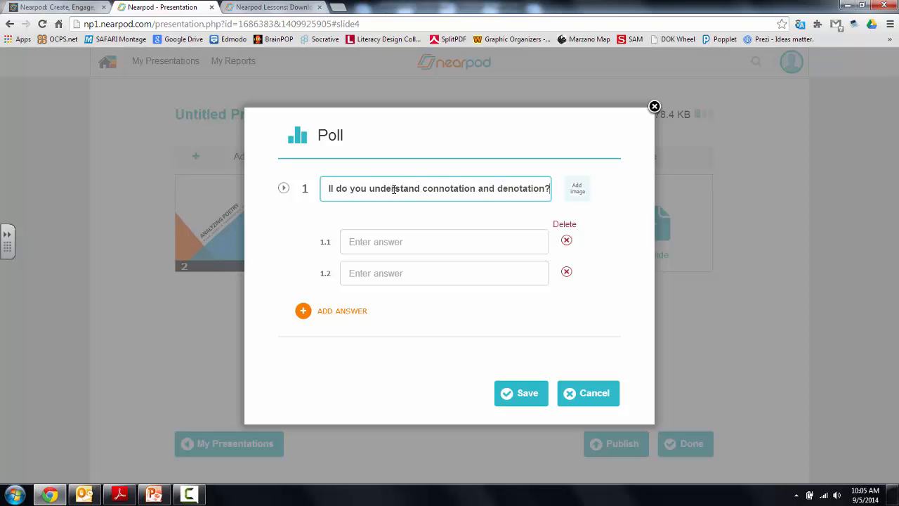
# Enter "4- I can create a word sort about connotation." as the poll's first answer
pyautogui.click(396, 245)
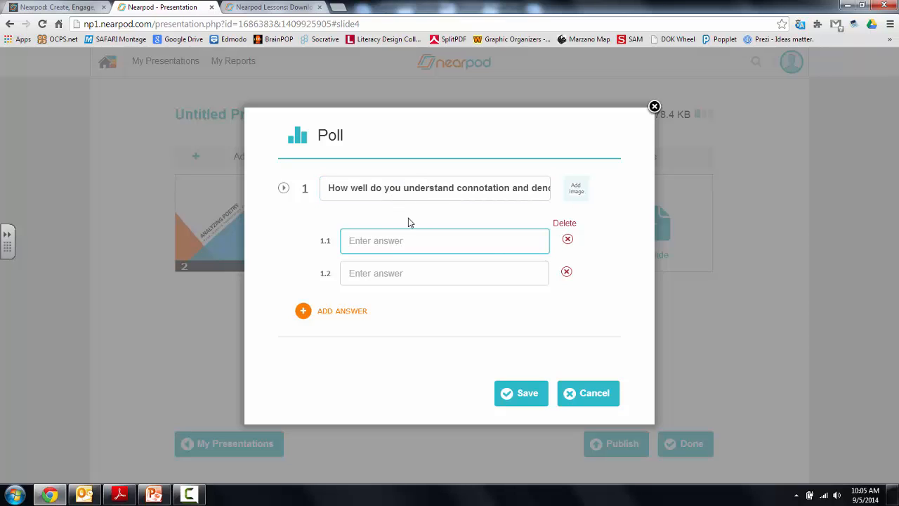
pyautogui.write('4-')
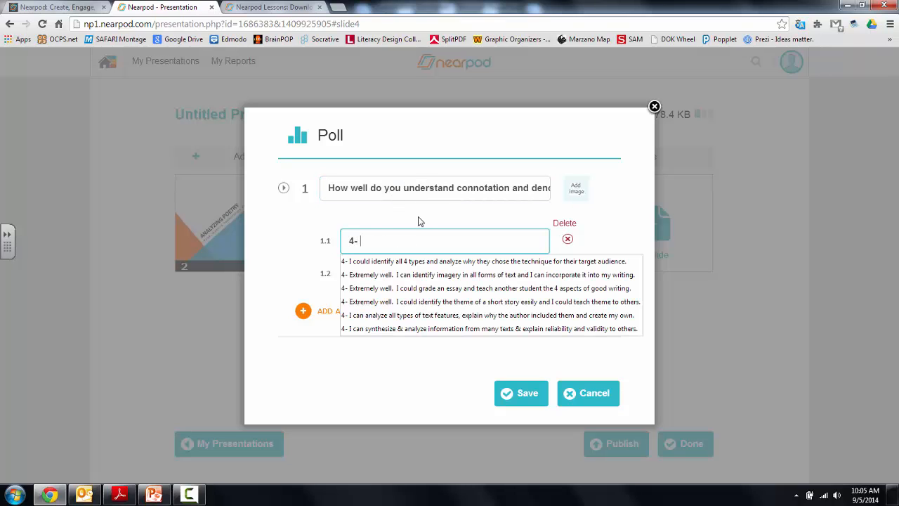
pyautogui.write(' I can ')
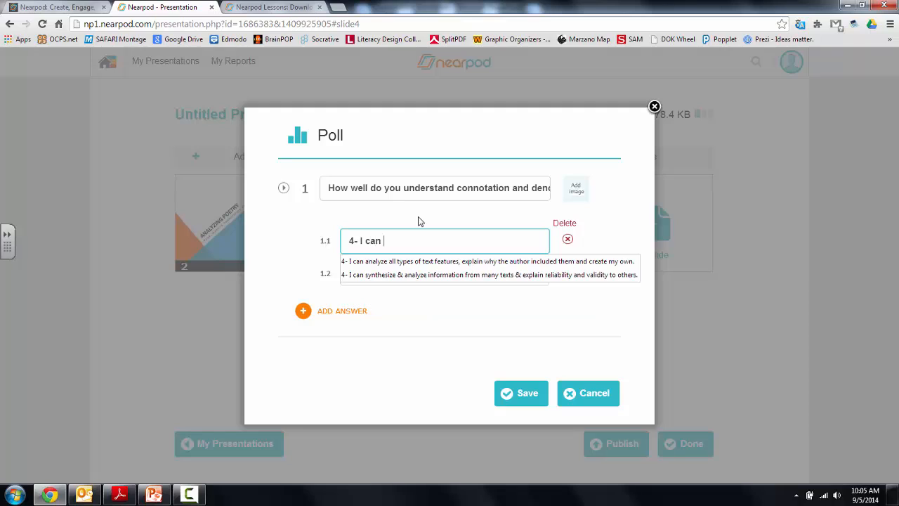
pyautogui.write('create ')
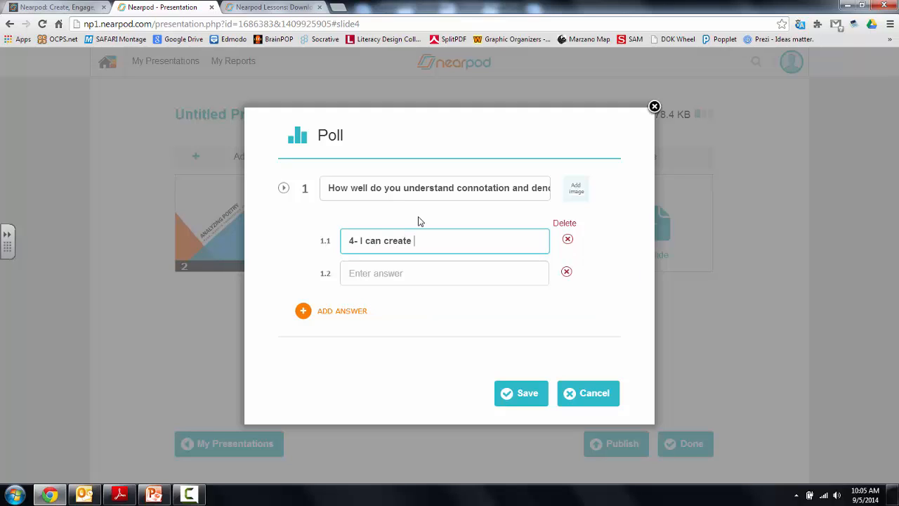
pyautogui.write('a word sort about connotati')
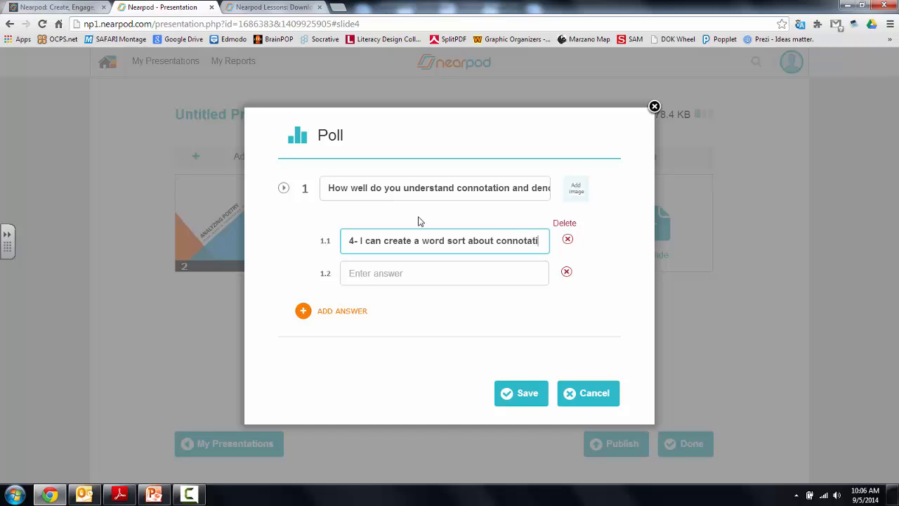
pyautogui.write('on.')
# Enter "3- I could identify and sort words based on connotation." as the poll's second answer
pyautogui.click(437, 269)
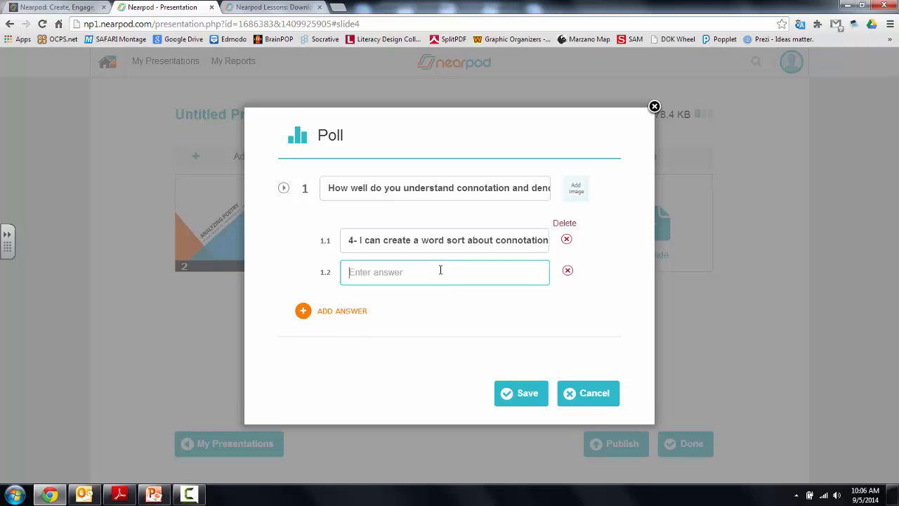
pyautogui.write('3-')
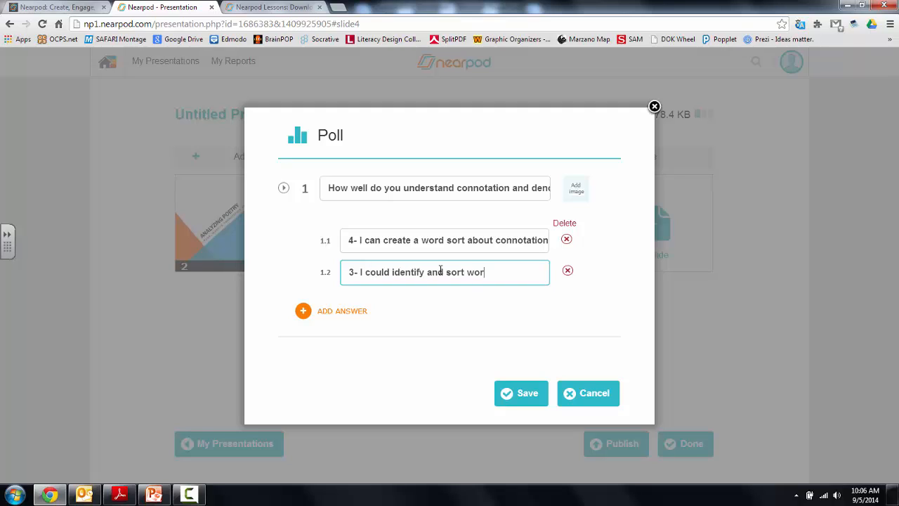
pyautogui.write('I could identify and sort words based on connotation.')
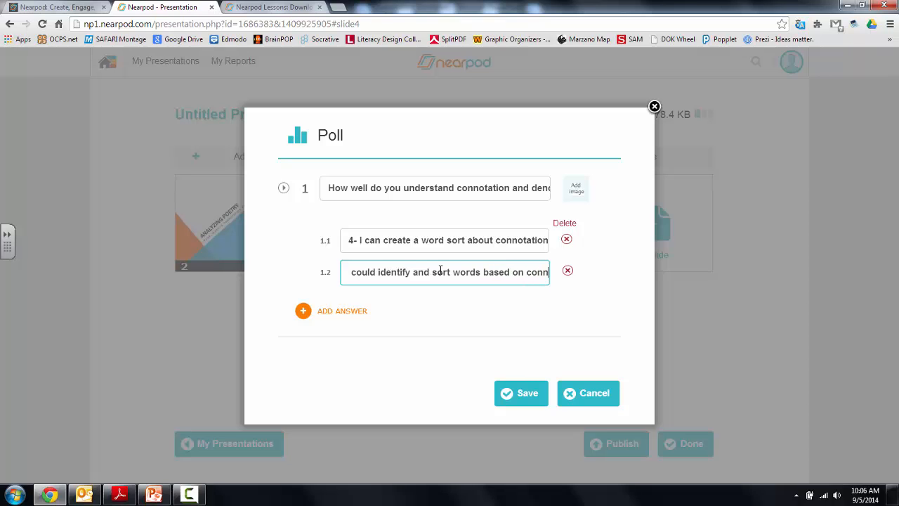
# Add three more answers to the poll and fill them with "2-", "1-" and "0"
pyautogui.click(336, 315)
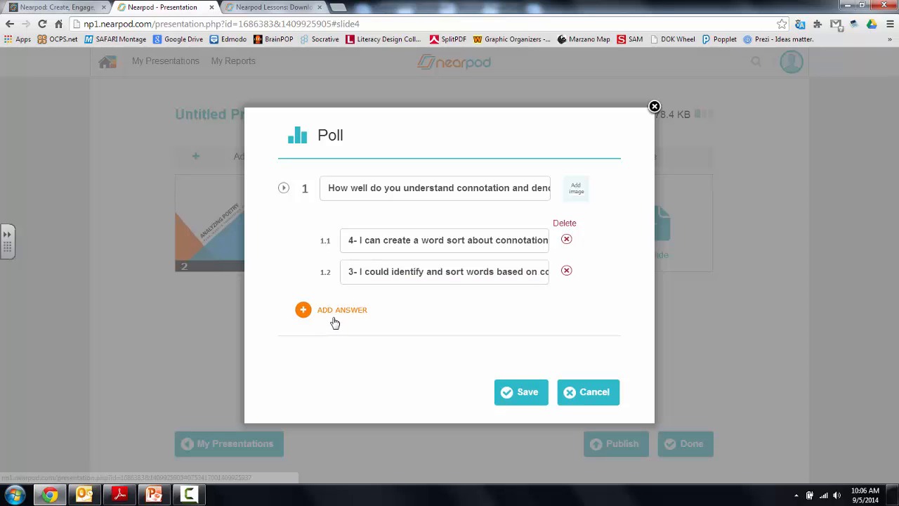
pyautogui.write('2-')
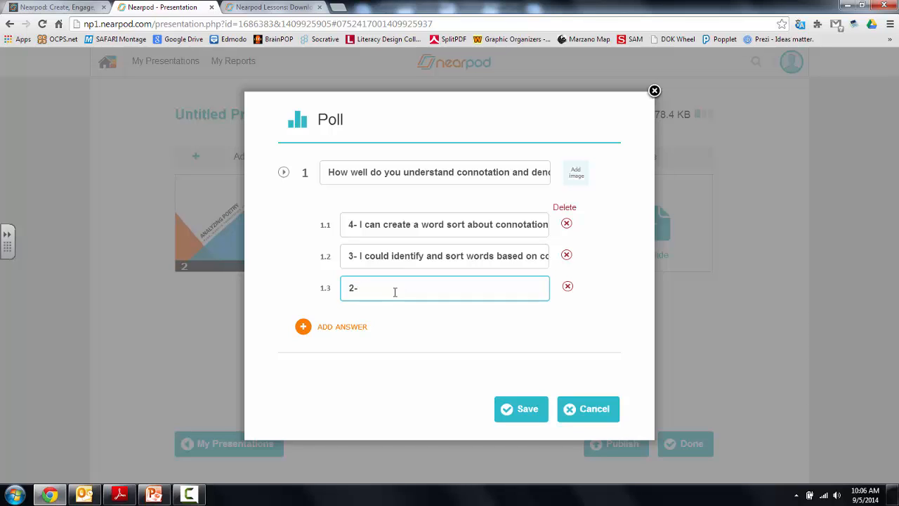
pyautogui.click(335, 329)
pyautogui.click(355, 342)
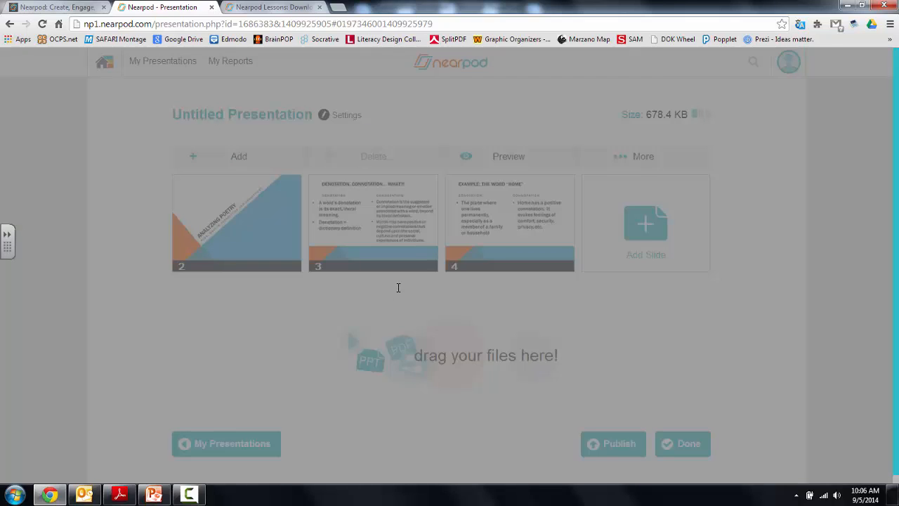
pyautogui.click(383, 292)
pyautogui.write('1-')
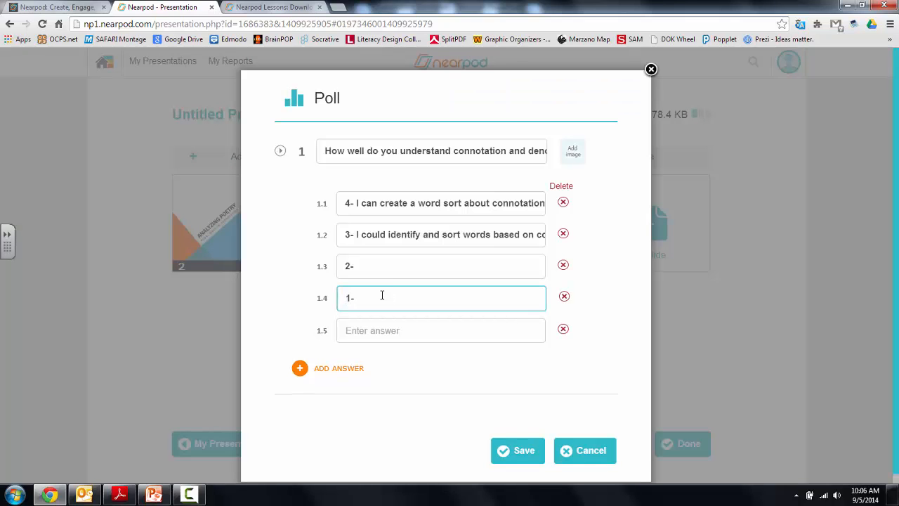
pyautogui.click(367, 331)
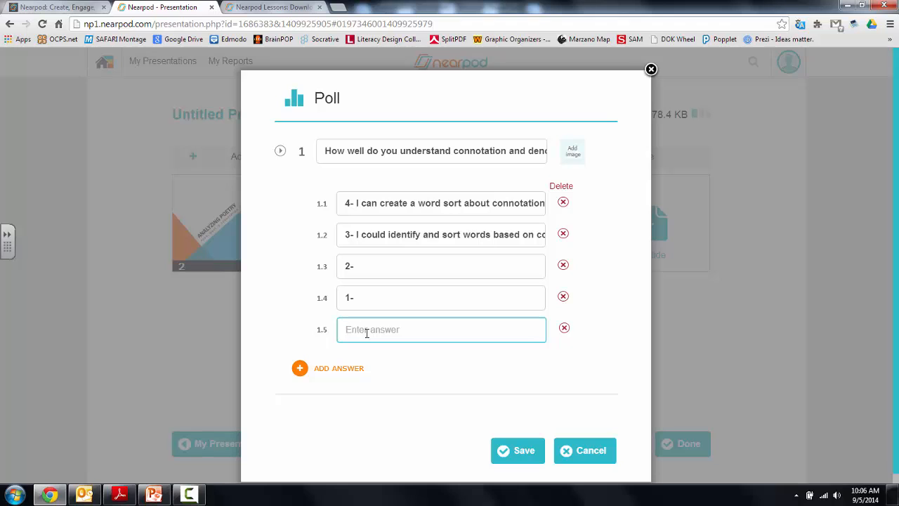
pyautogui.write('0-')
# Attach the our-choices image from the Desktop to the poll question
pyautogui.click(578, 159)
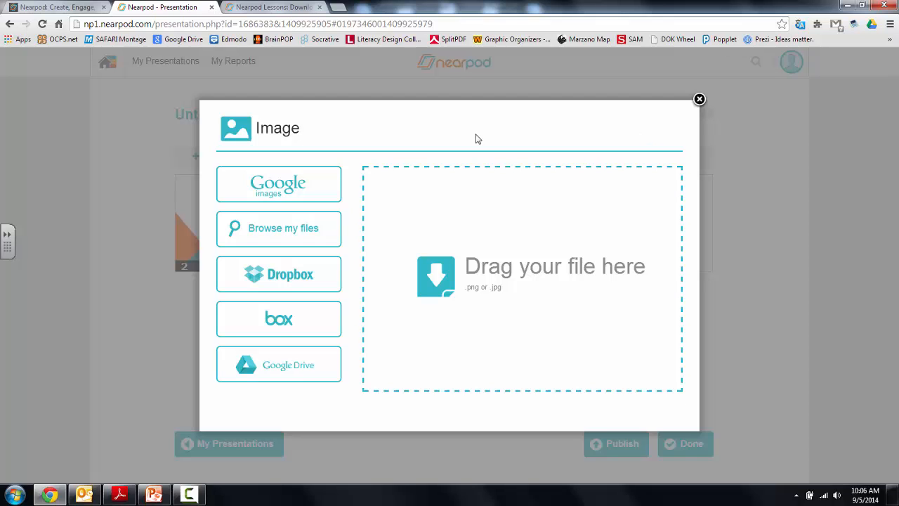
pyautogui.click(273, 222)
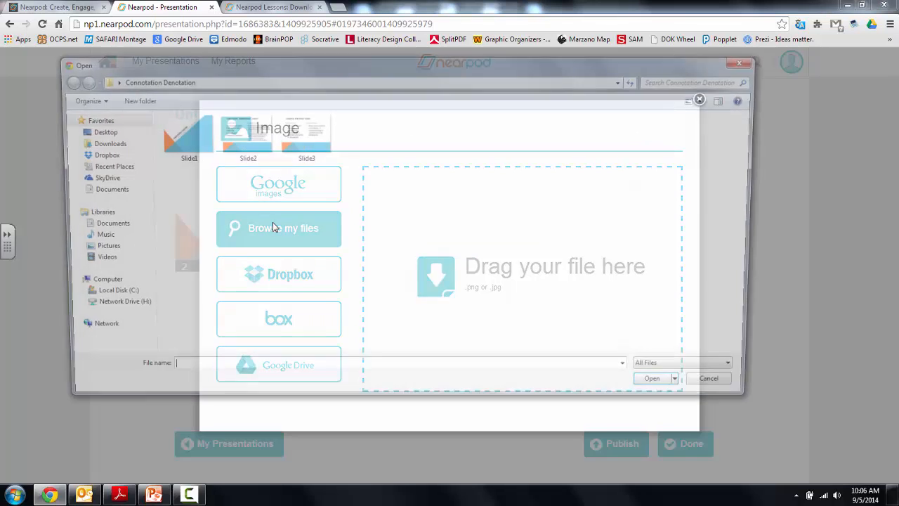
pyautogui.click(93, 131)
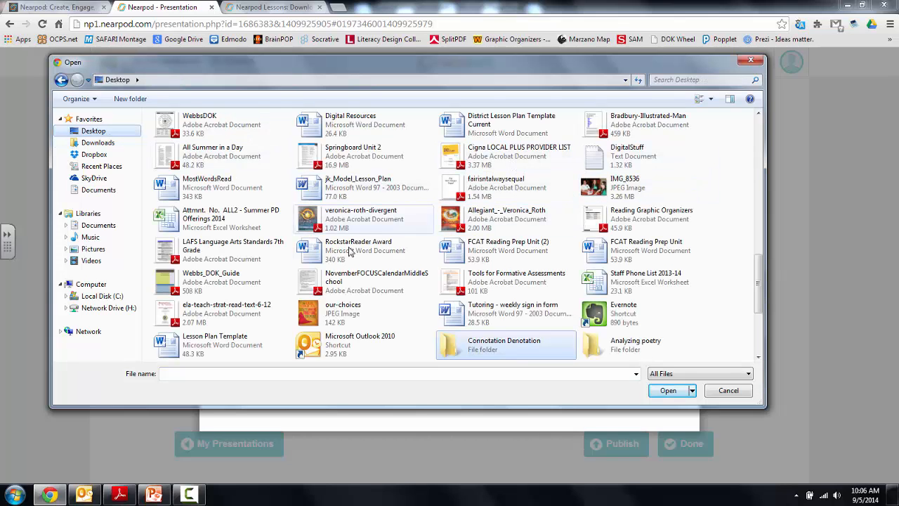
pyautogui.click(344, 320)
pyautogui.click(670, 390)
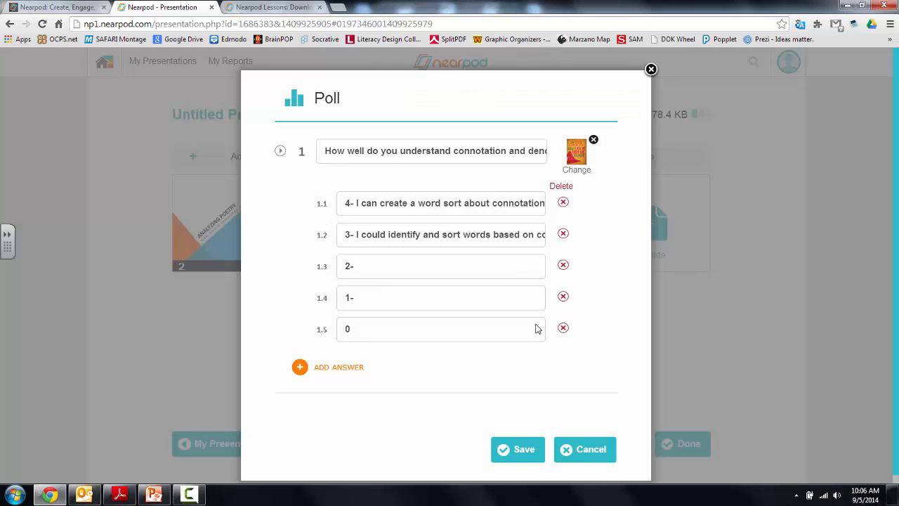
# Save the poll and move its slide directly after the Analyzing Poetry title slide
pyautogui.click(523, 450)
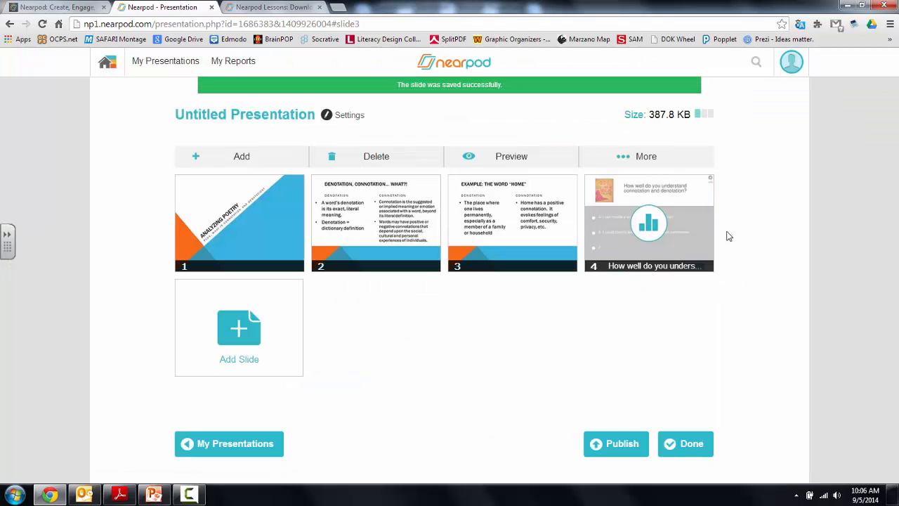
pyautogui.moveTo(640, 229); pyautogui.dragTo(372, 233)
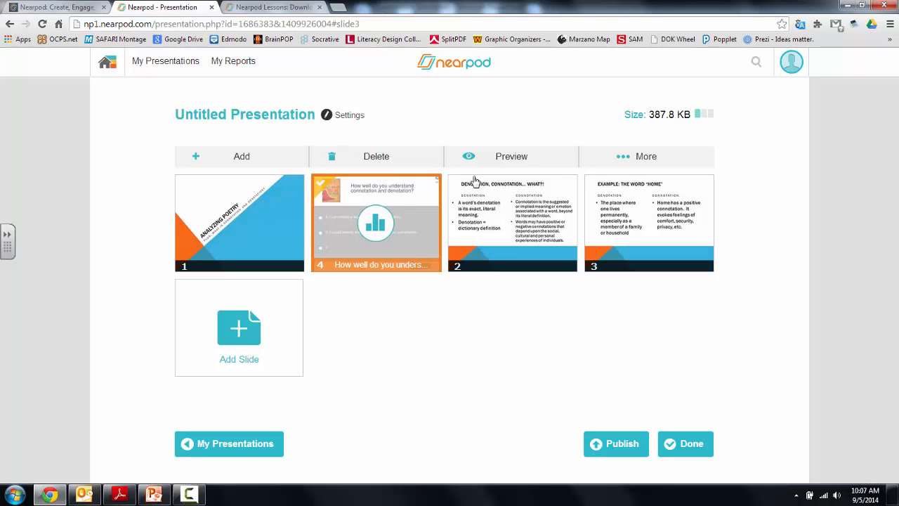
pyautogui.click(268, 157)
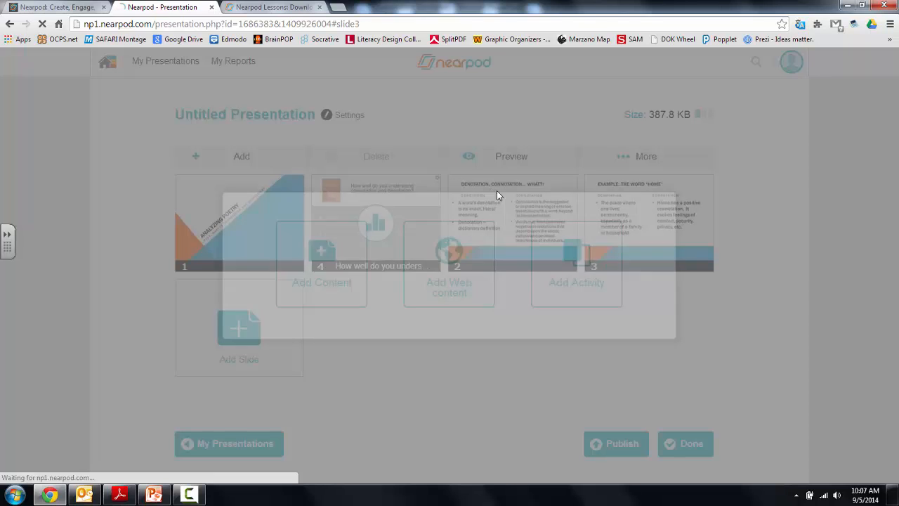
pyautogui.click(571, 261)
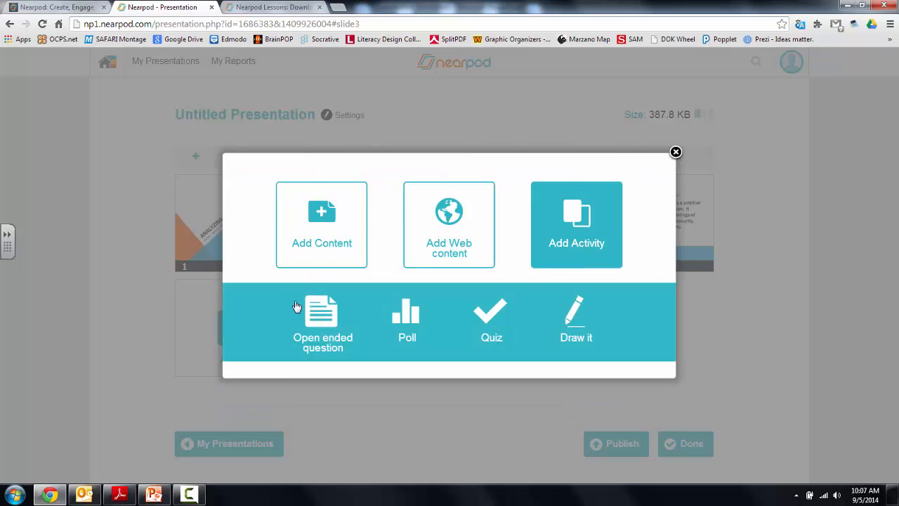
pyautogui.click(321, 323)
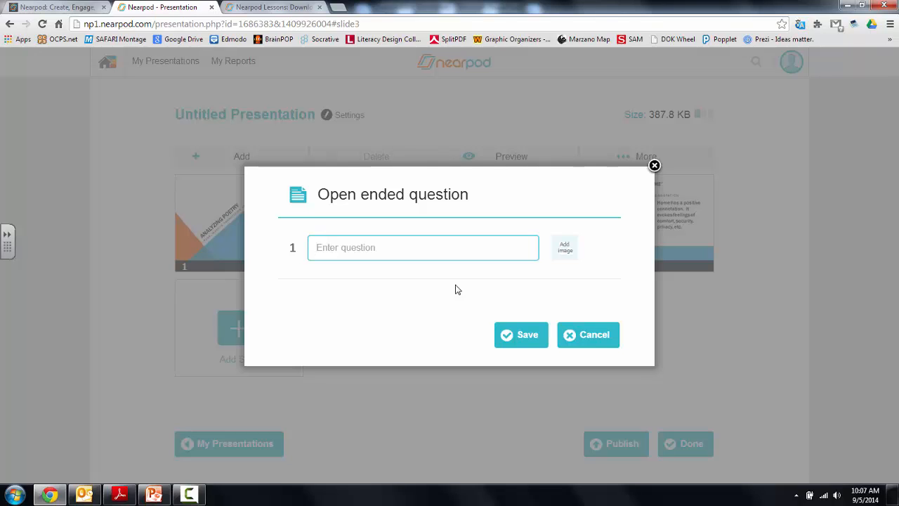
pyautogui.click(607, 338)
# Start a Draw it activity with the instructions "Circle the word that has a negative connotation."
pyautogui.click(304, 156)
pyautogui.click(611, 251)
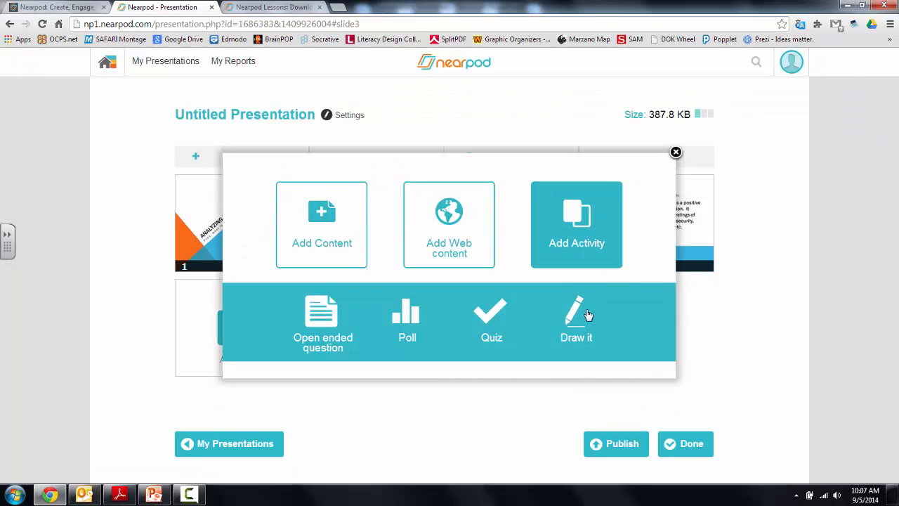
pyautogui.click(584, 319)
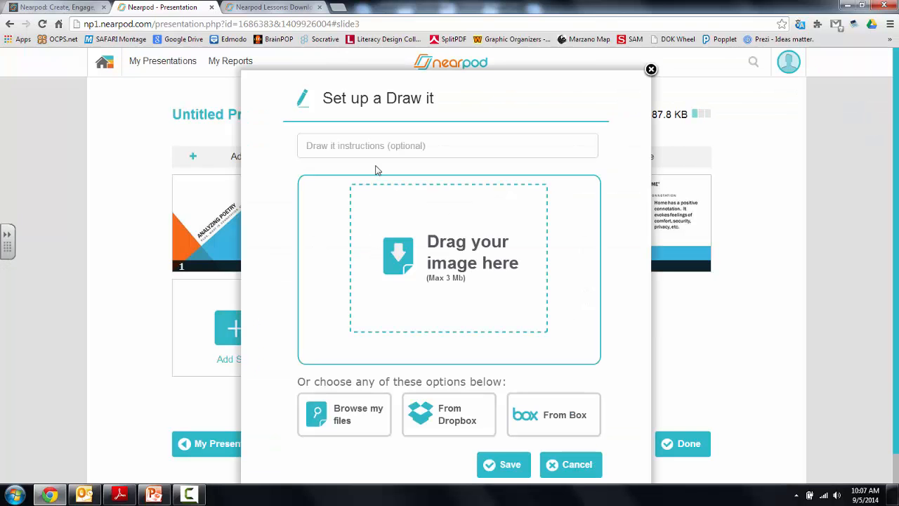
pyautogui.click(383, 149)
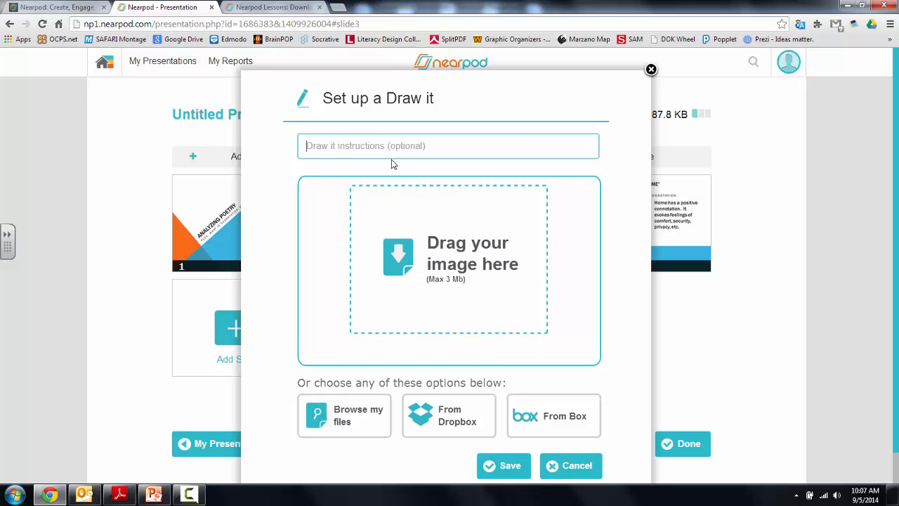
pyautogui.write('Cirle the word that hAS')
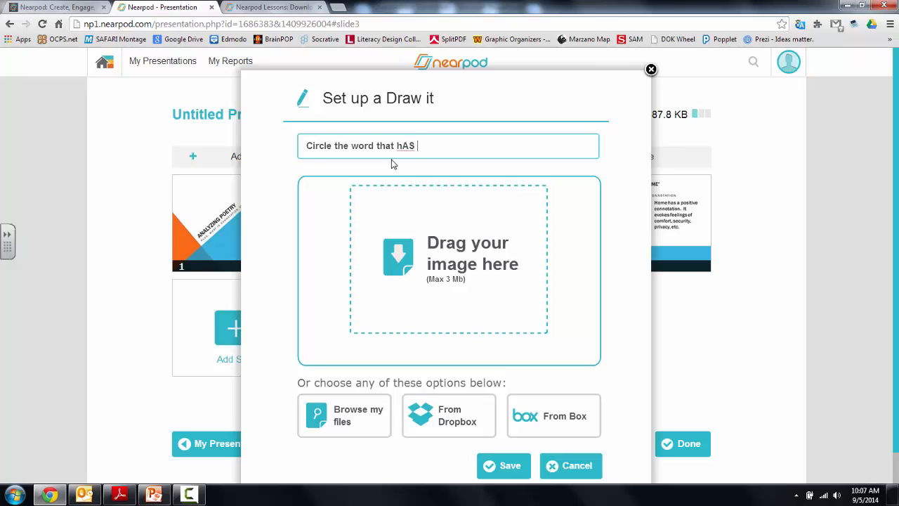
pyautogui.press('BackSpace')
pyautogui.press('BackSpace')
pyautogui.press('BackSpace')
pyautogui.write('as a negative connotation.')
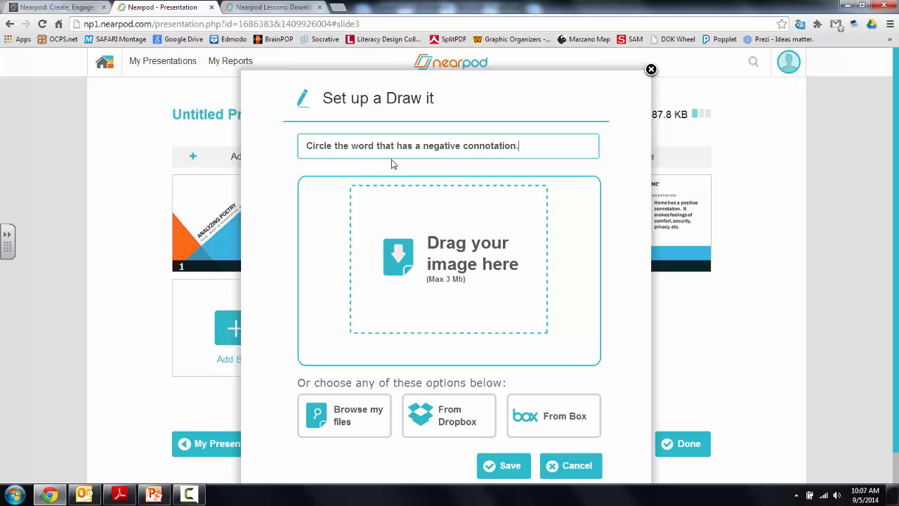
pyautogui.press('capslock')
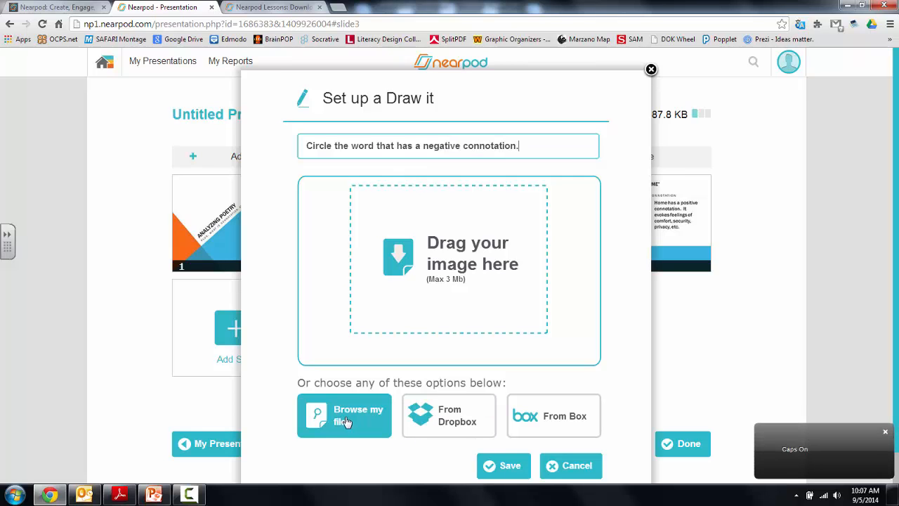
# Try the einstein image from the Desktop as the Draw it background, and discard the activity
pyautogui.click(346, 421)
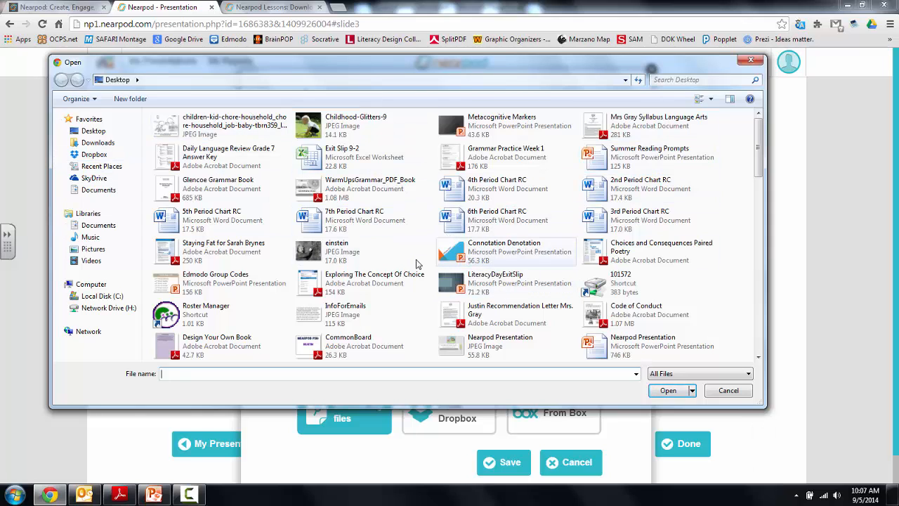
pyautogui.click(337, 251)
pyautogui.click(666, 391)
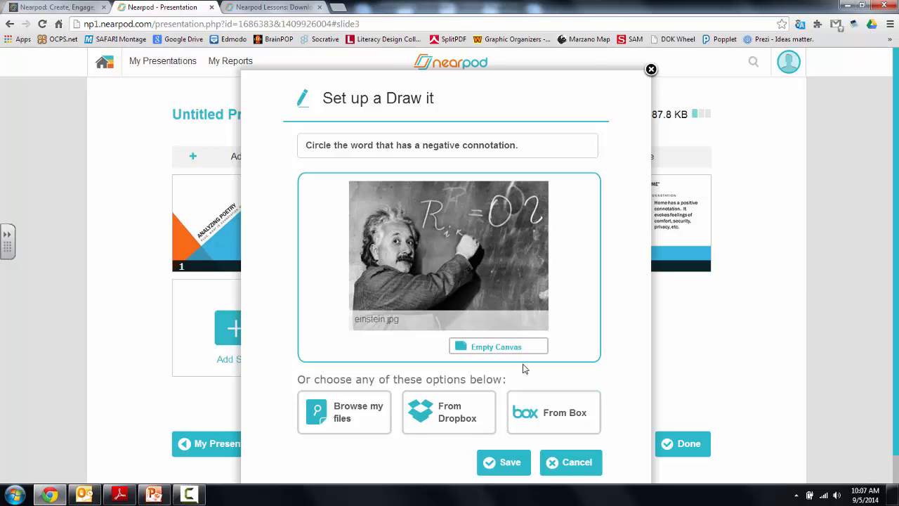
pyautogui.click(507, 347)
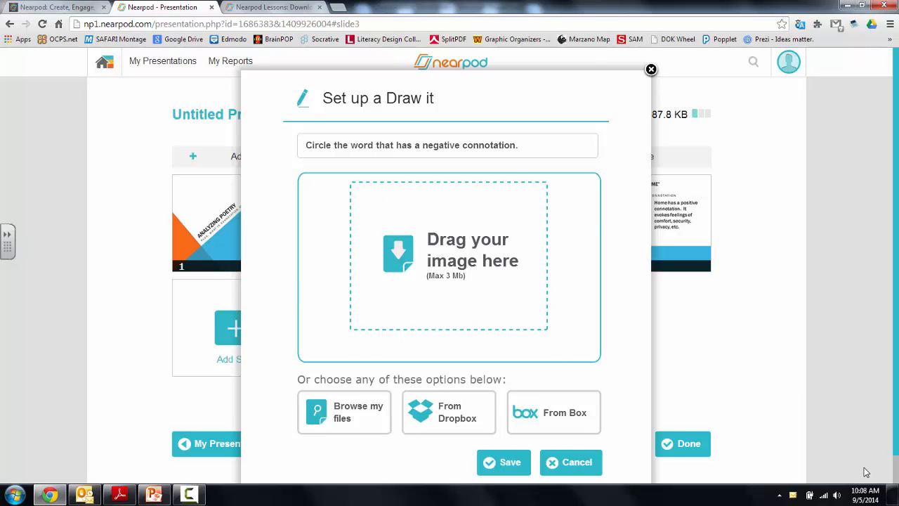
pyautogui.click(564, 469)
pyautogui.click(571, 263)
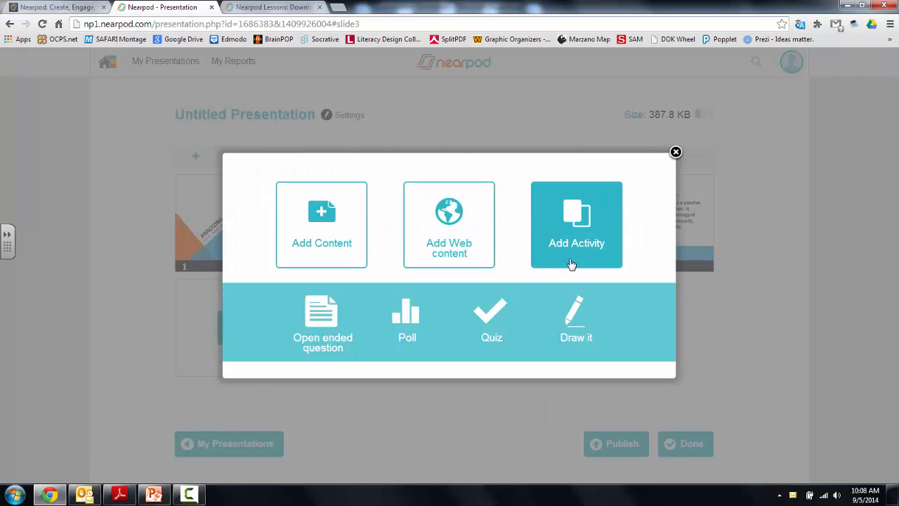
pyautogui.click(478, 325)
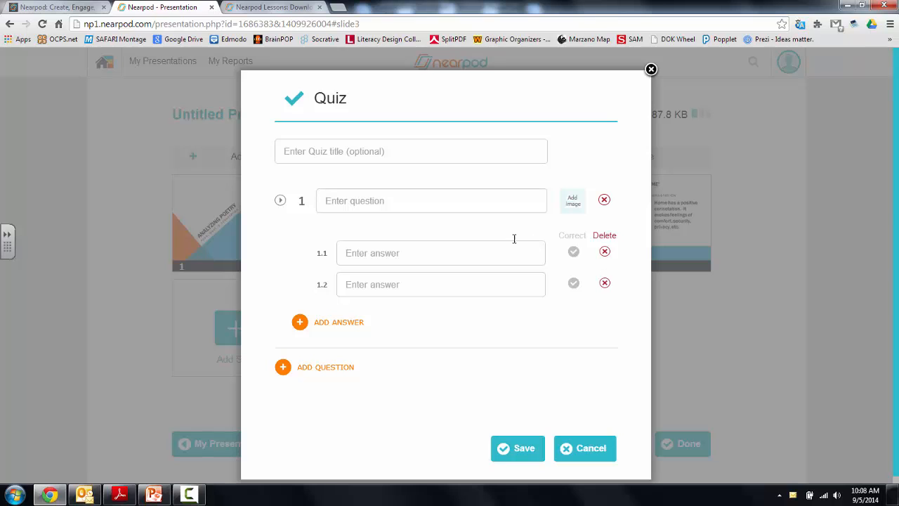
pyautogui.click(396, 202)
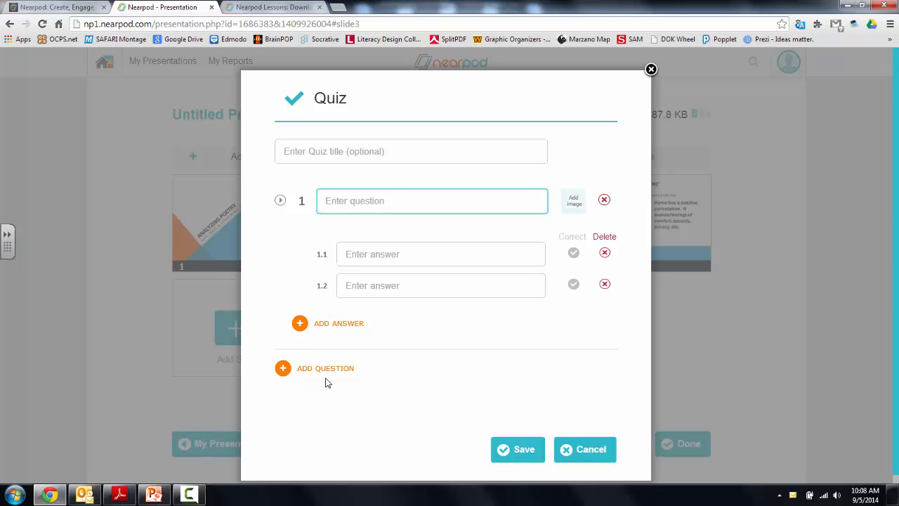
pyautogui.click(317, 325)
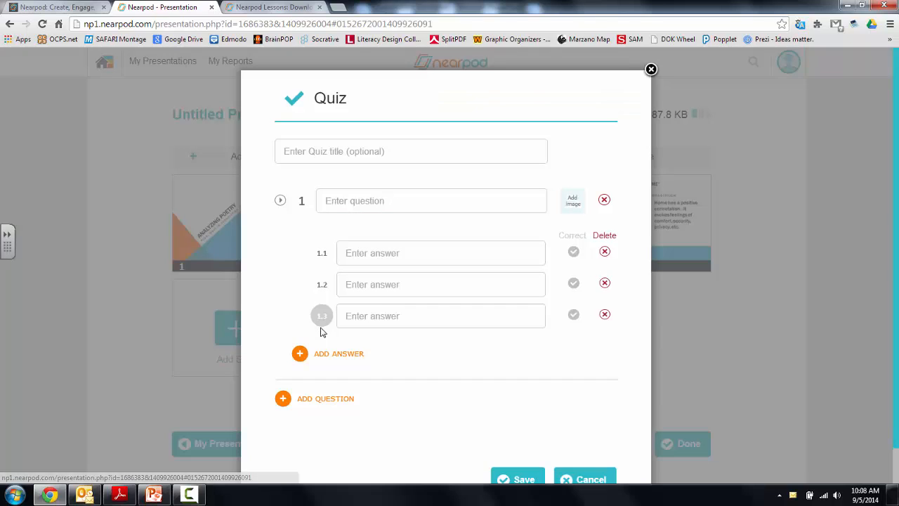
pyautogui.click(331, 354)
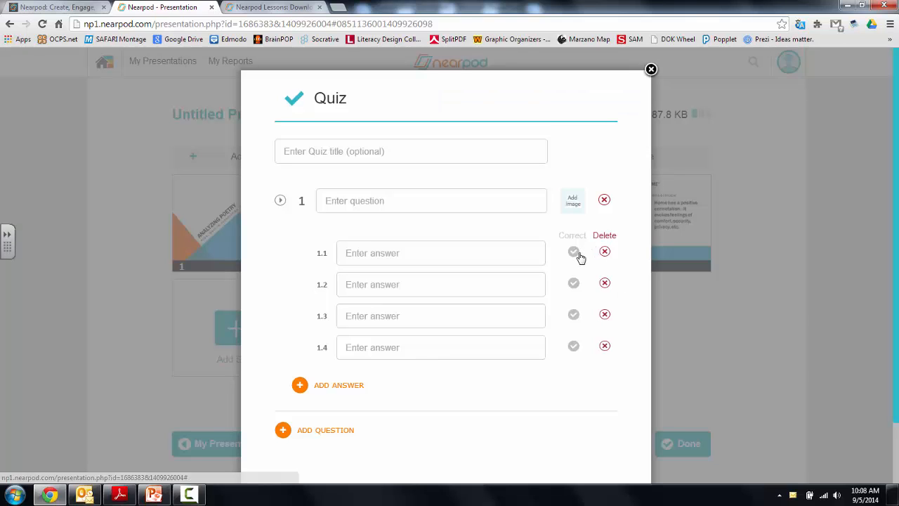
pyautogui.click(302, 429)
pyautogui.scroll(-4, 435, 366)
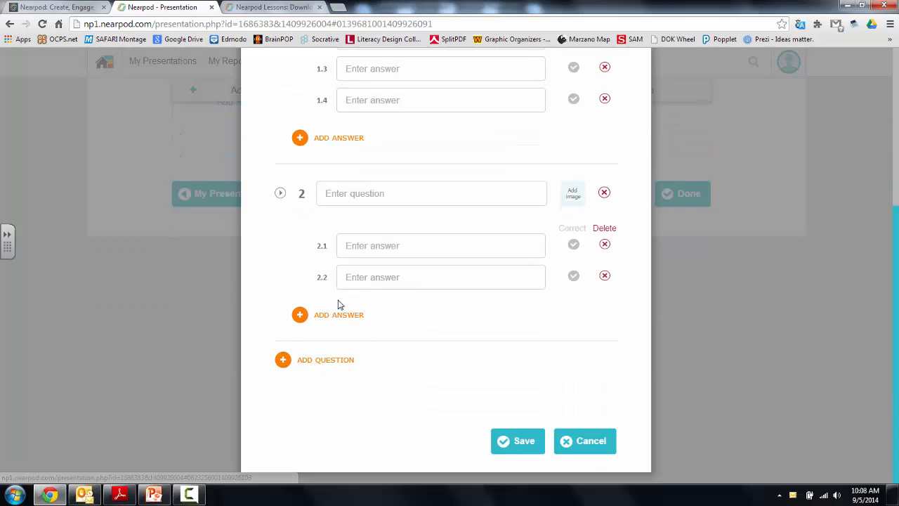
pyautogui.scroll(4, 348, 306)
pyautogui.scroll(-4, 349, 306)
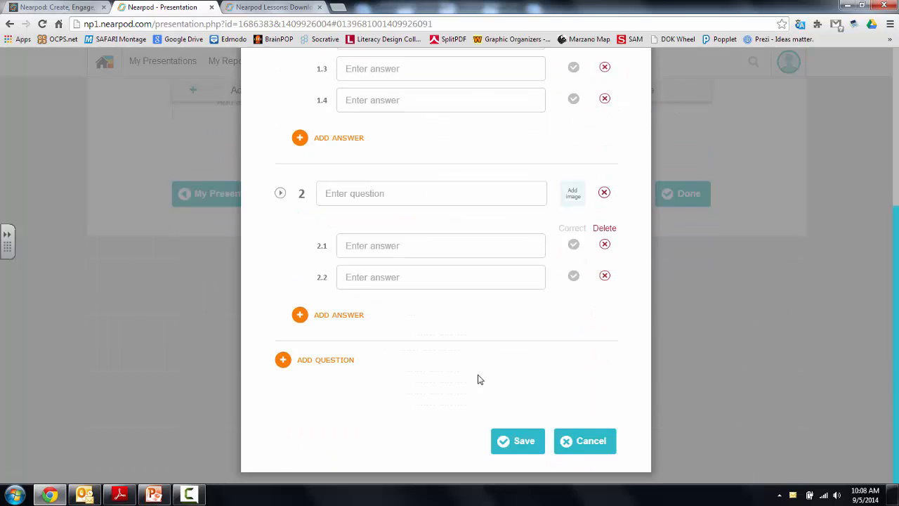
pyautogui.click(583, 442)
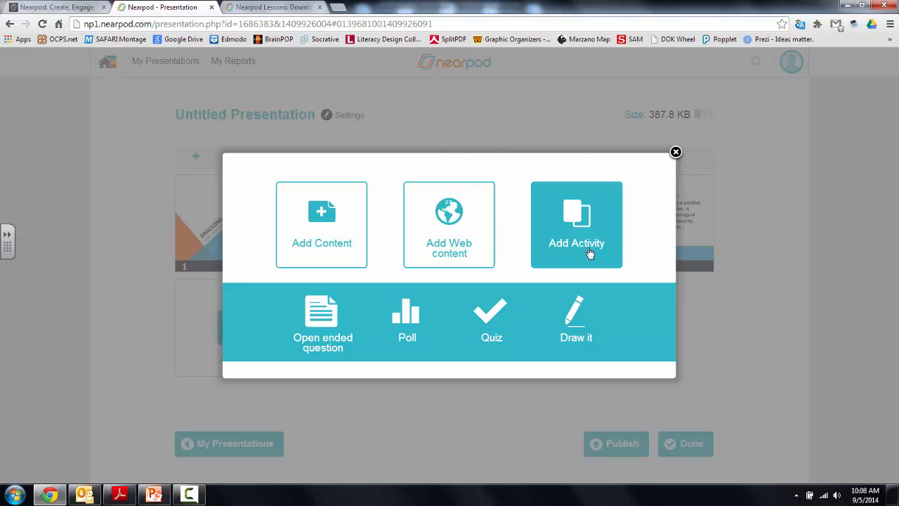
pyautogui.click(441, 236)
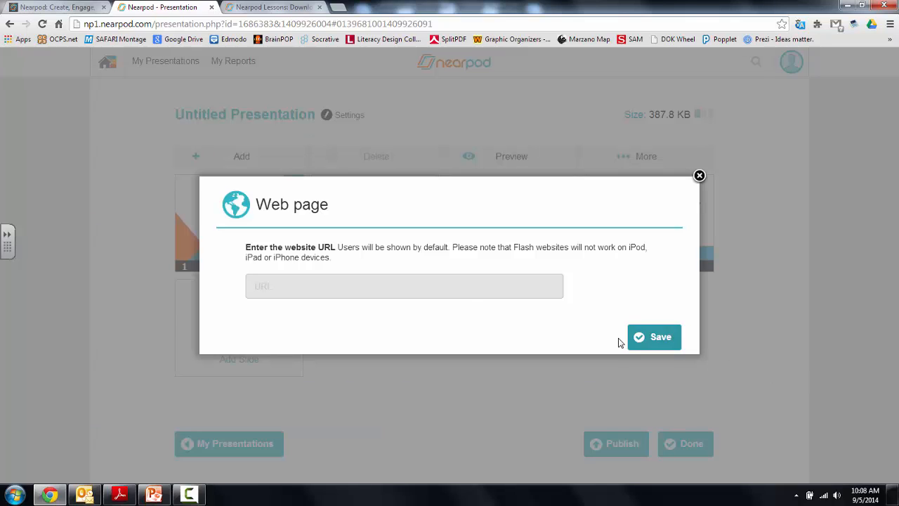
pyautogui.click(444, 280)
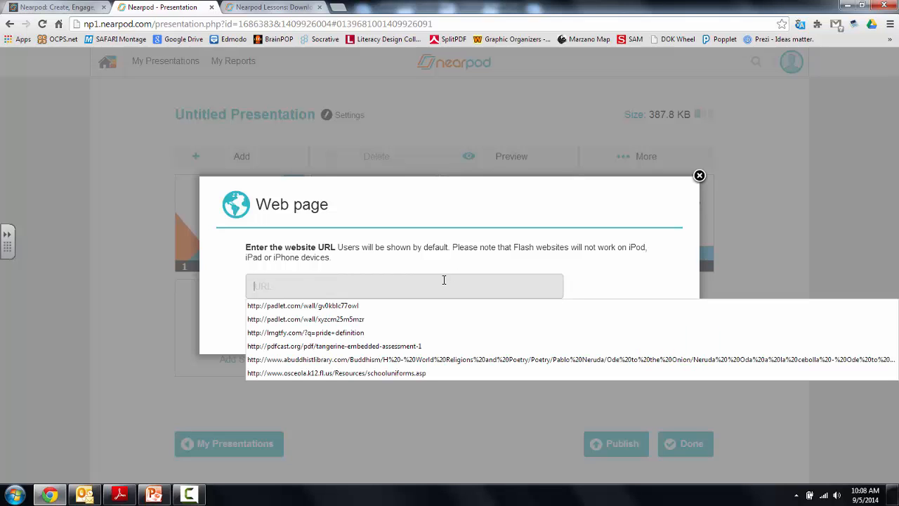
pyautogui.click(405, 306)
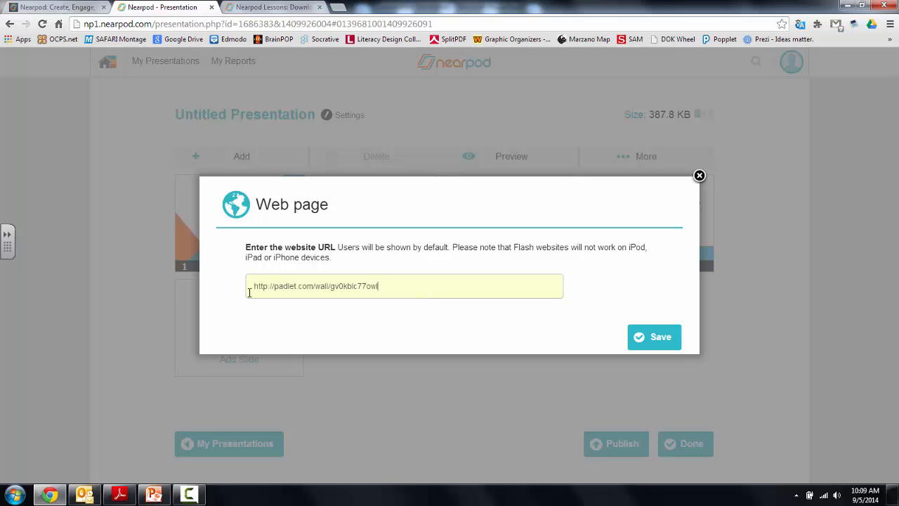
pyautogui.click(440, 287)
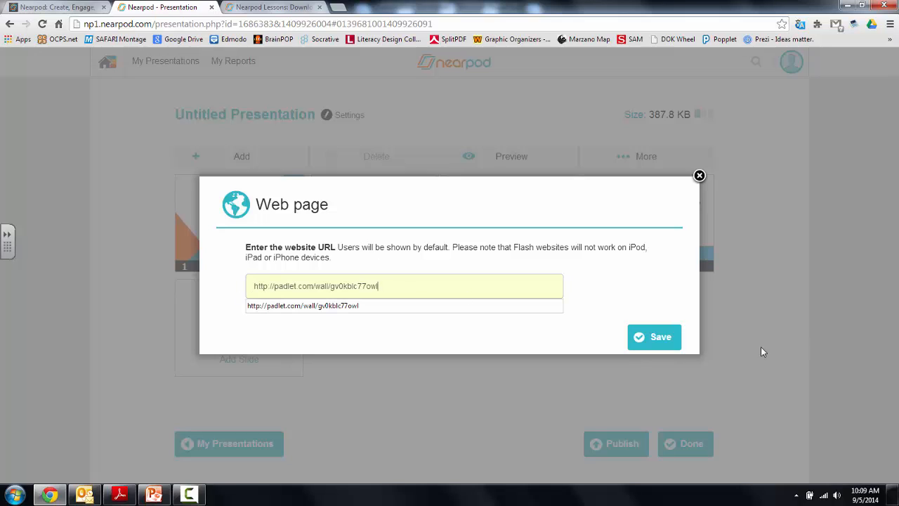
pyautogui.click(669, 343)
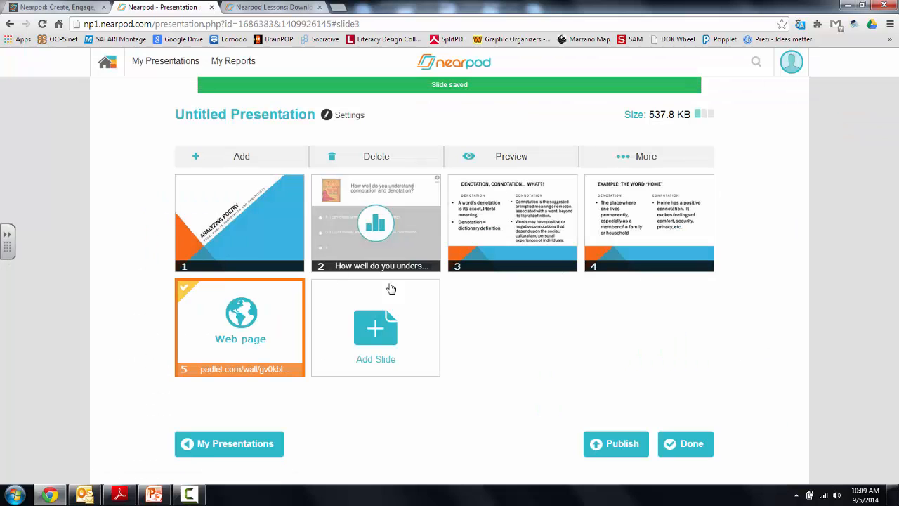
pyautogui.moveTo(197, 323); pyautogui.dragTo(624, 231)
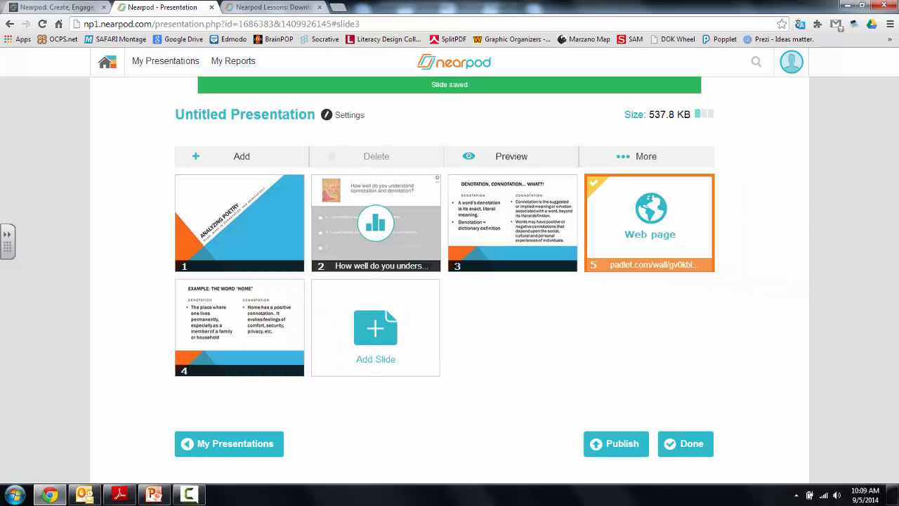
pyautogui.click(245, 156)
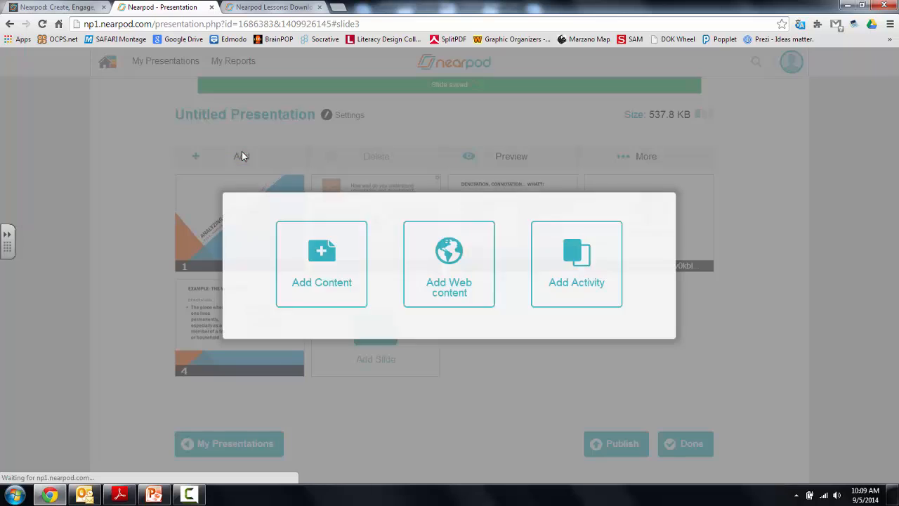
pyautogui.click(321, 250)
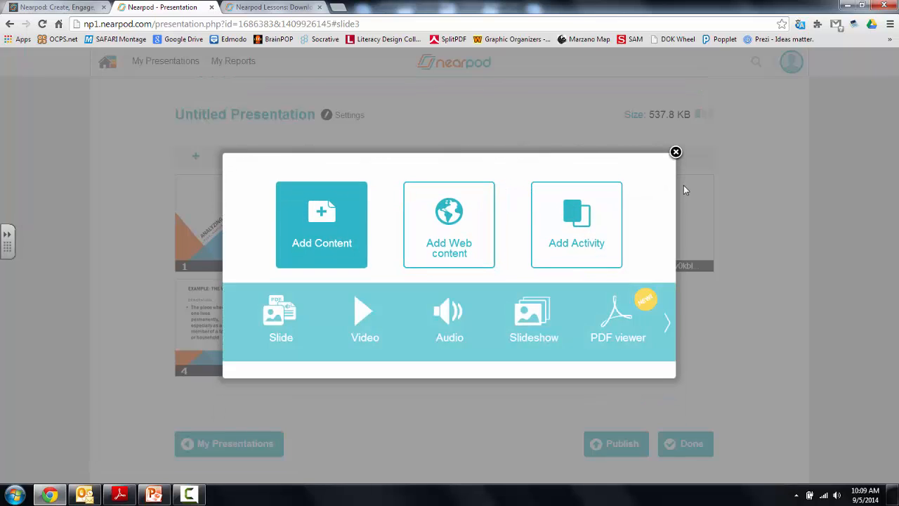
pyautogui.click(674, 150)
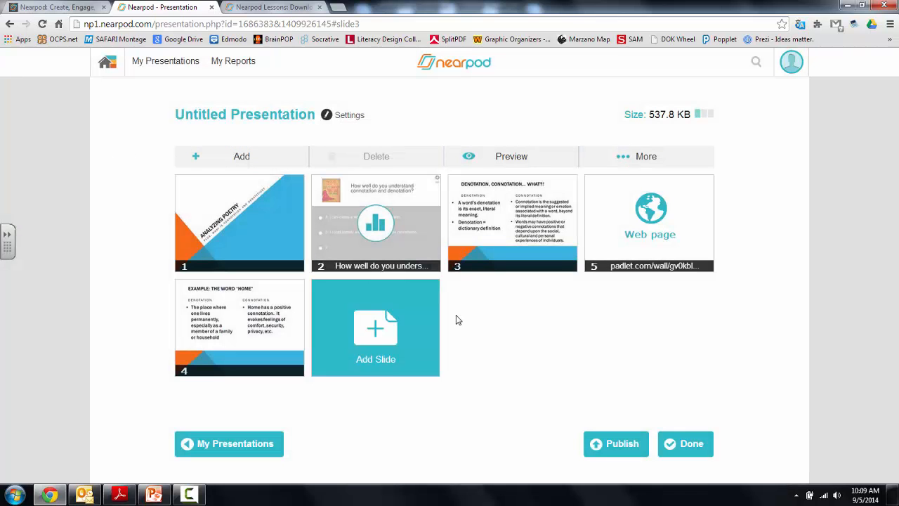
# Rename the presentation "Practice Nearpod" and publish it for 7th grade English Language Arts
pyautogui.click(286, 117)
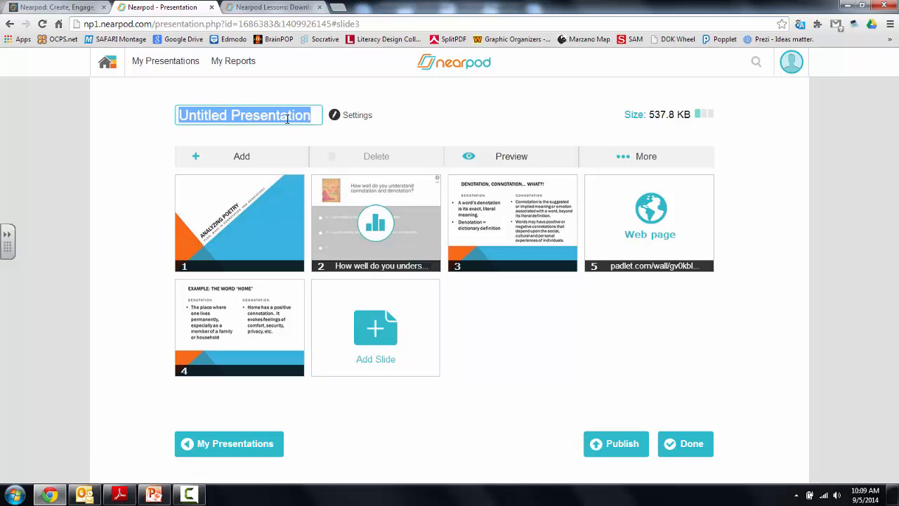
pyautogui.write('Practice Nearpod')
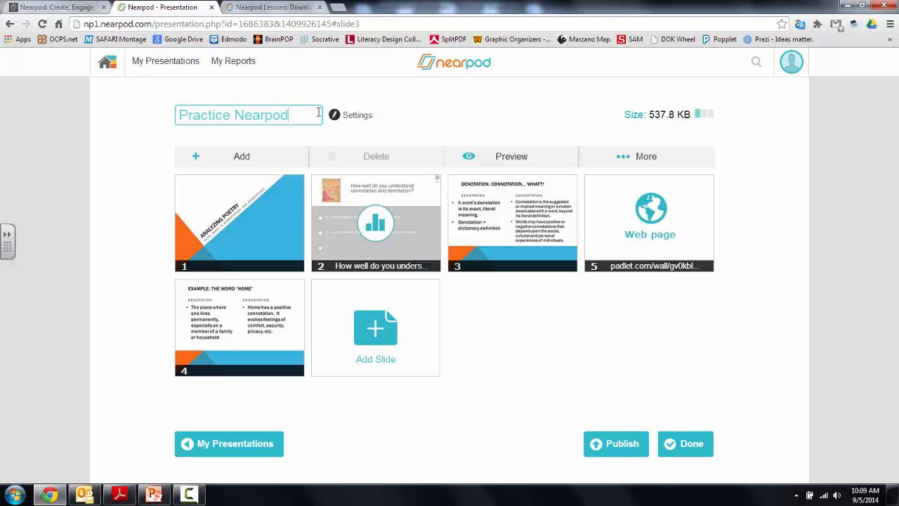
pyautogui.click(635, 447)
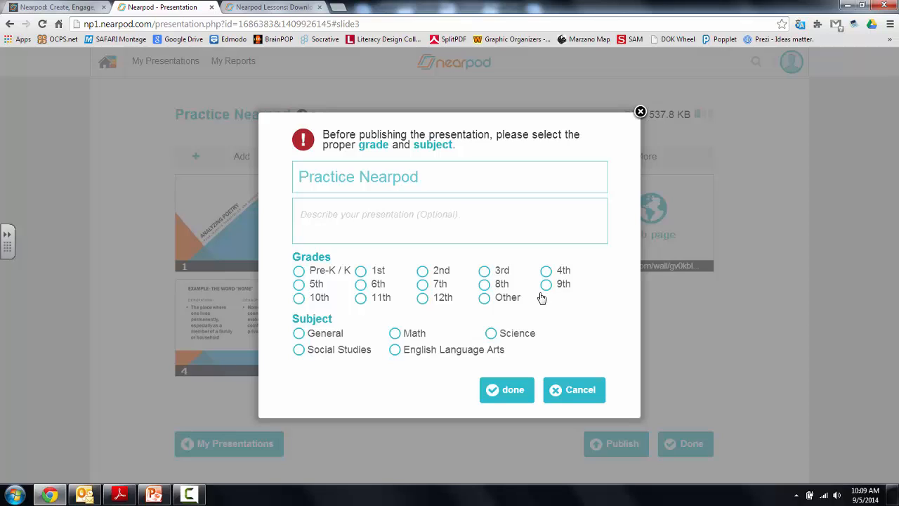
pyautogui.click(422, 284)
pyautogui.click(395, 350)
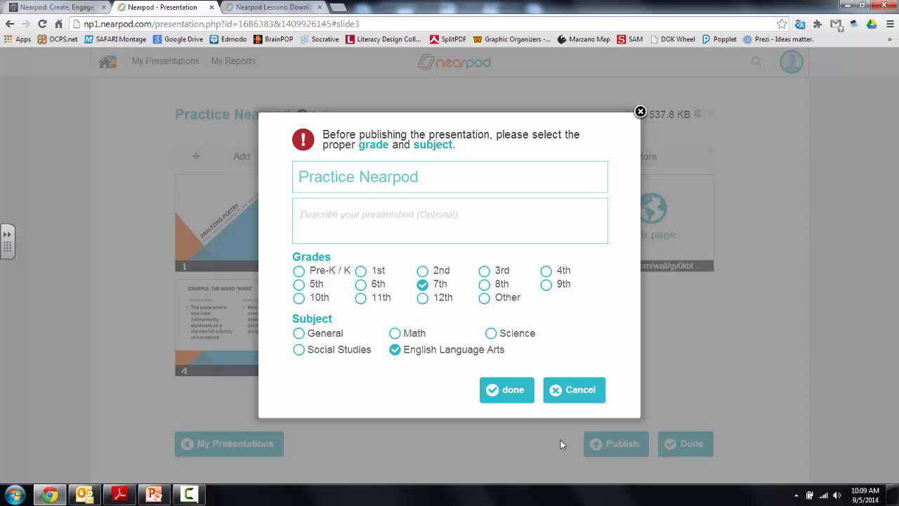
pyautogui.click(522, 399)
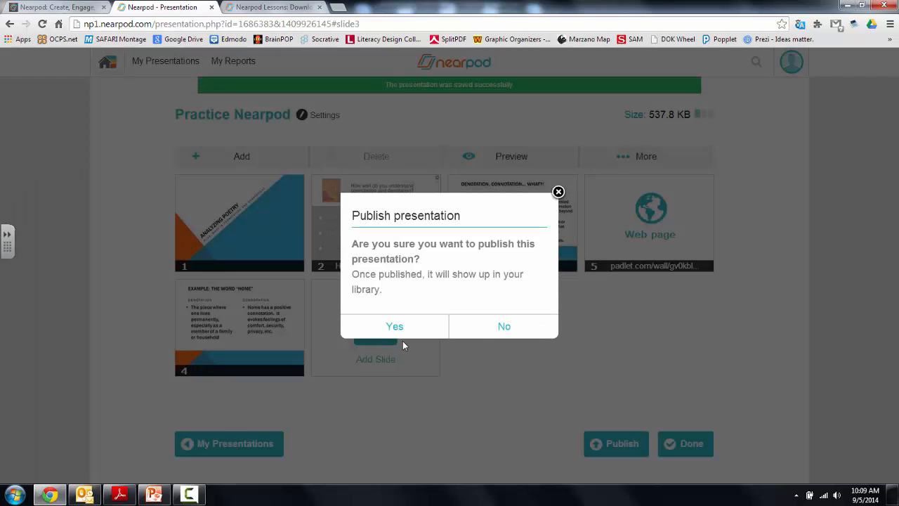
pyautogui.click(397, 328)
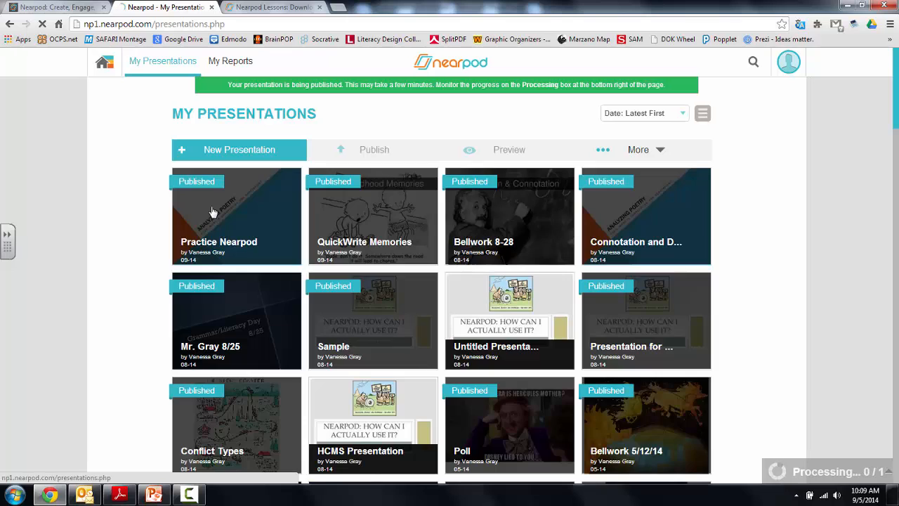
# Open the published Practice Nearpod presentation to check its slides, and go to the Nearpod home page
pyautogui.click(233, 214)
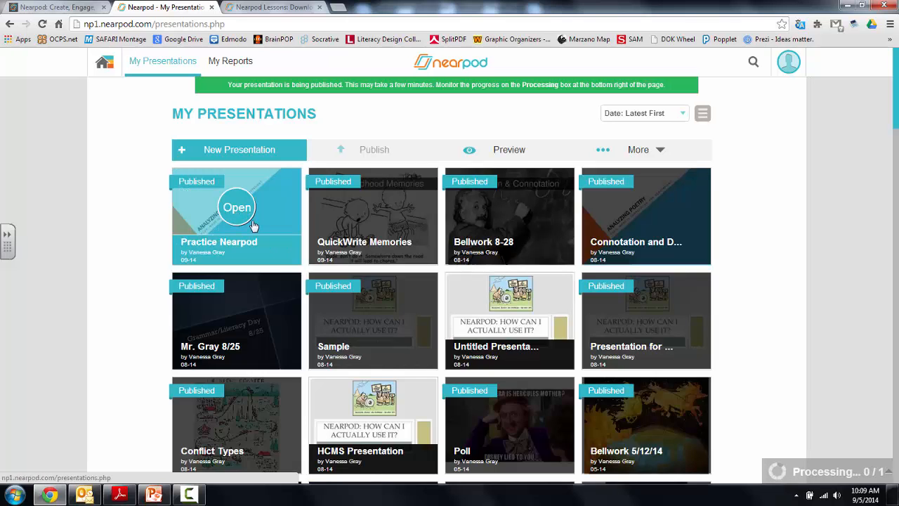
pyautogui.click(247, 219)
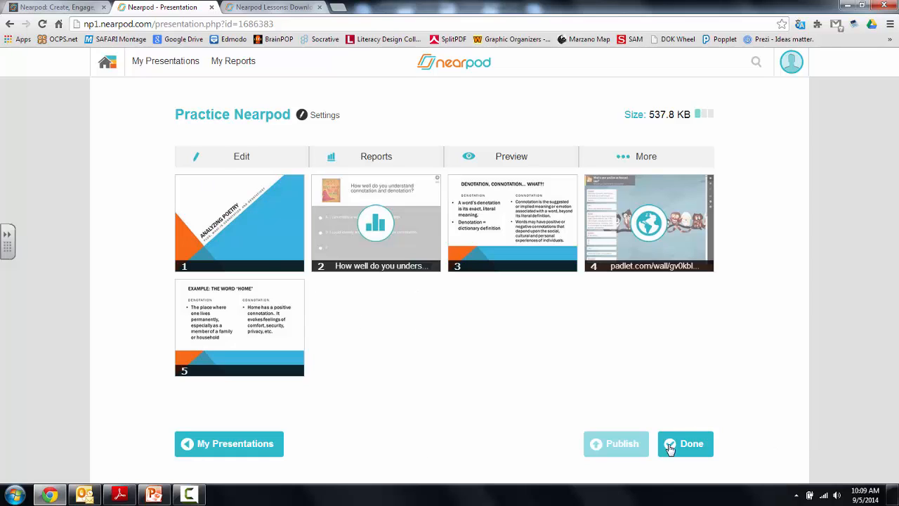
pyautogui.click(105, 62)
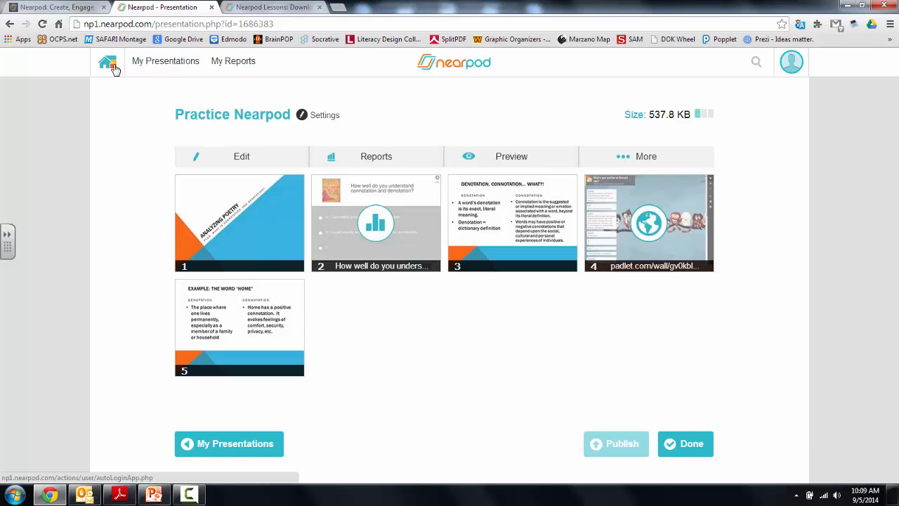